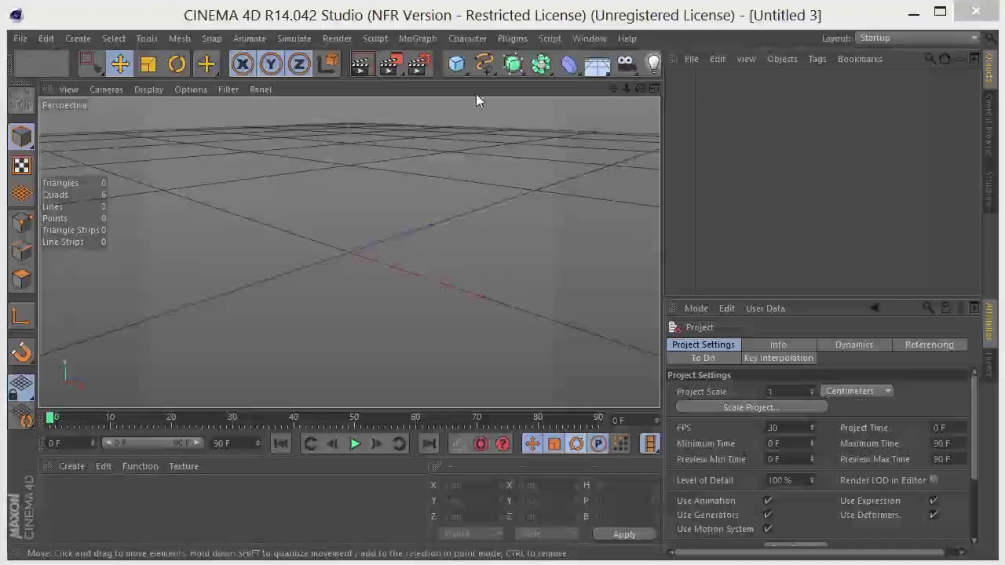
# Step: Activate the Linear spline tool in the four-view layout and enable snapping with Workplane Snap and Grid Point Snap
pyautogui.click(481, 71)
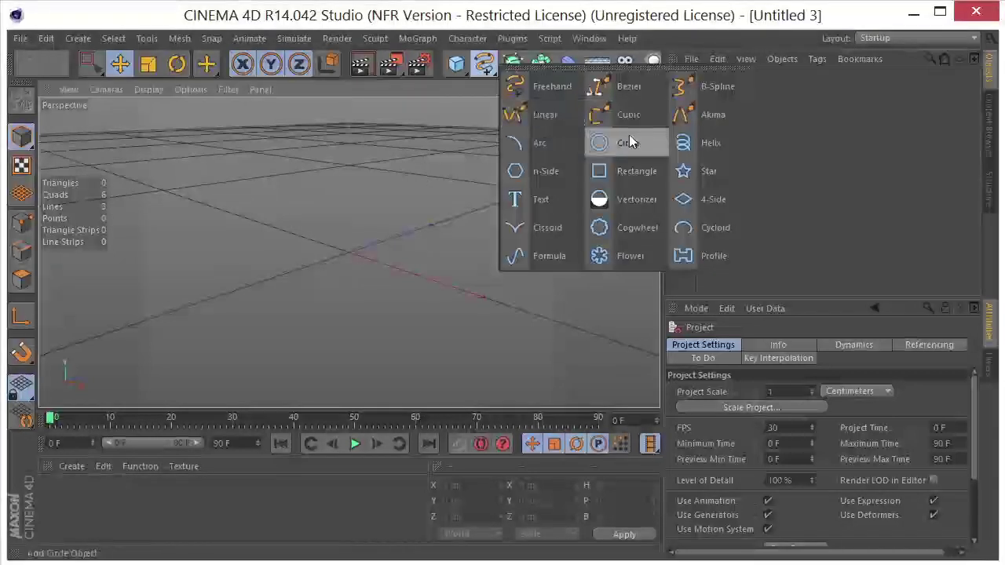
pyautogui.click(542, 115)
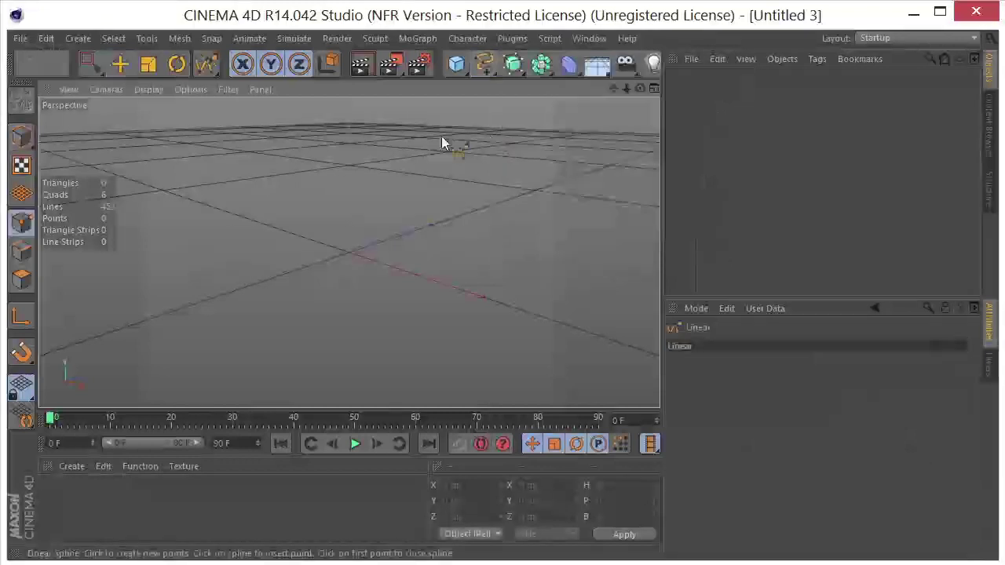
pyautogui.middleClick(337, 189)
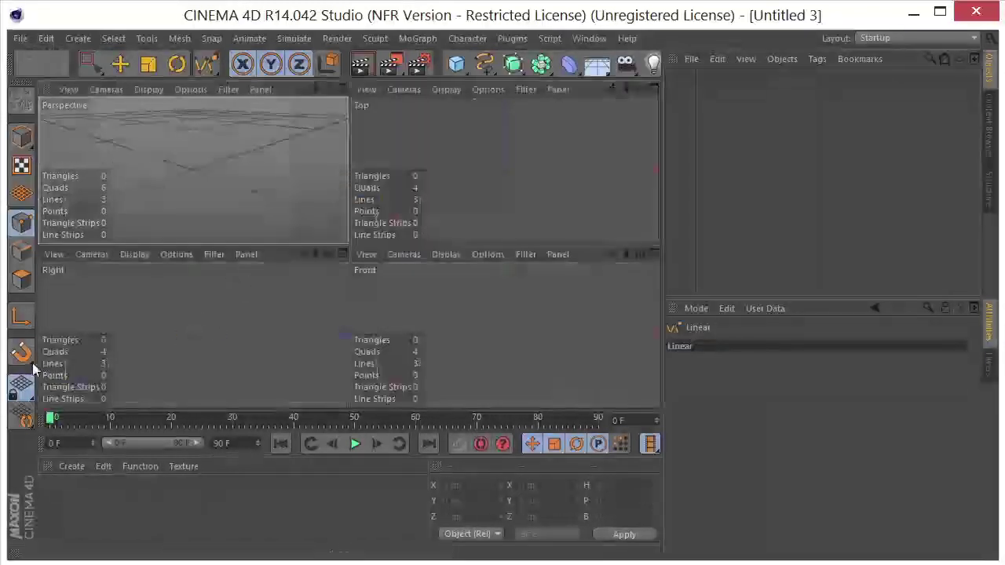
pyautogui.click(21, 352)
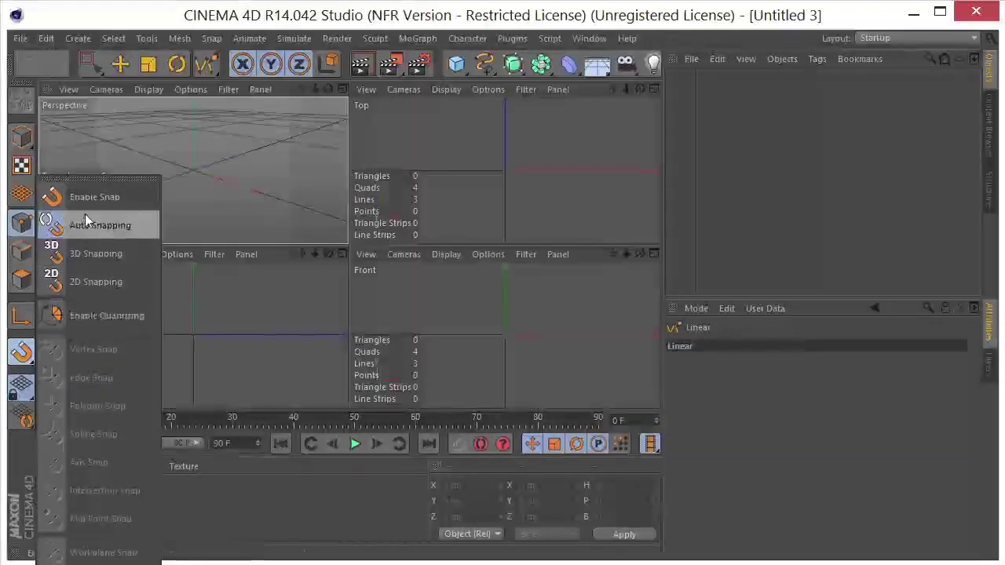
pyautogui.click(78, 197)
pyautogui.click(21, 352)
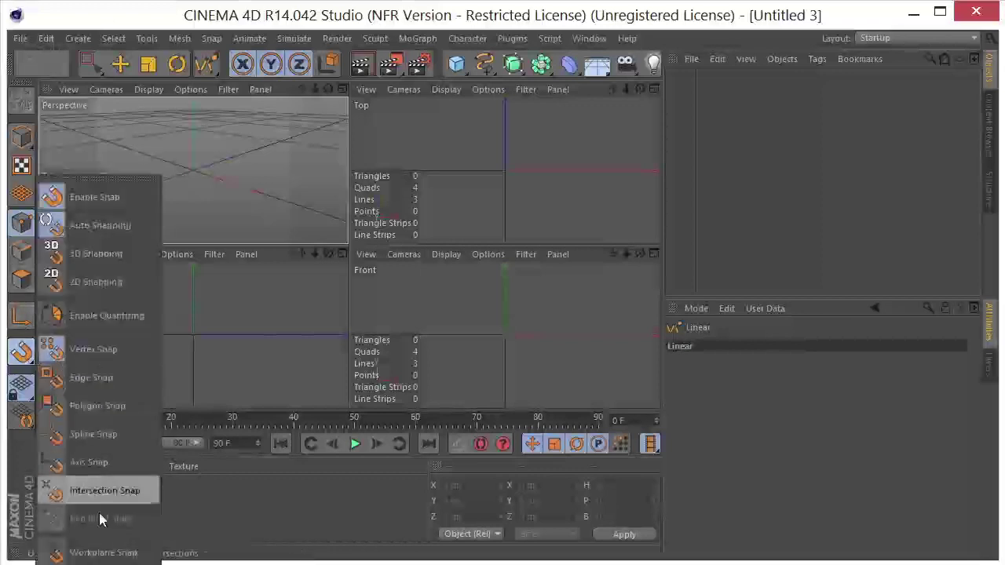
pyautogui.click(103, 553)
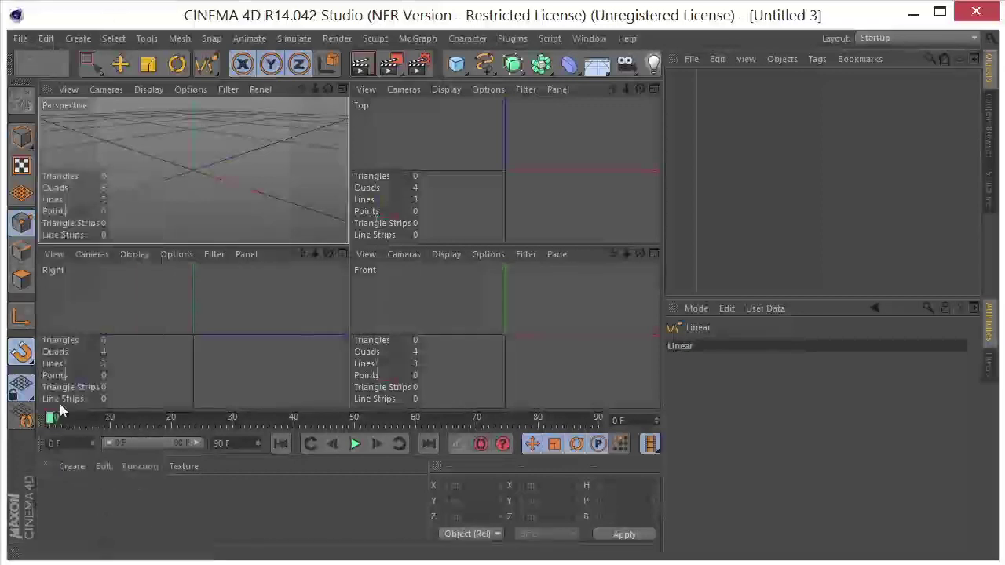
pyautogui.click(22, 352)
pyautogui.click(103, 553)
# Step: Draw an L-shaped linear spline in the Front view from Y 300 cm through the origin to X 300 cm, then return to model mode in Perspective
pyautogui.click(504, 283)
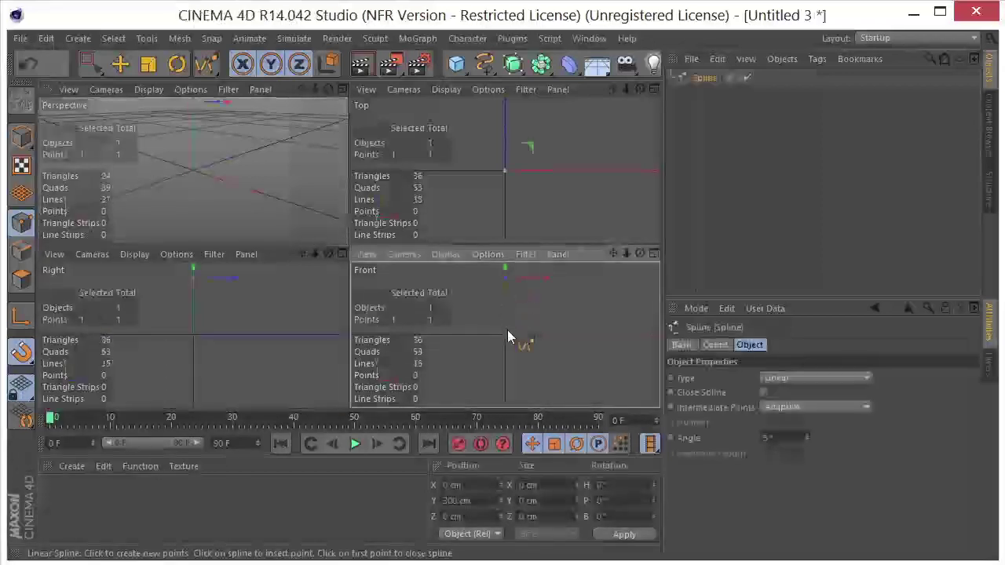
pyautogui.click(504, 332)
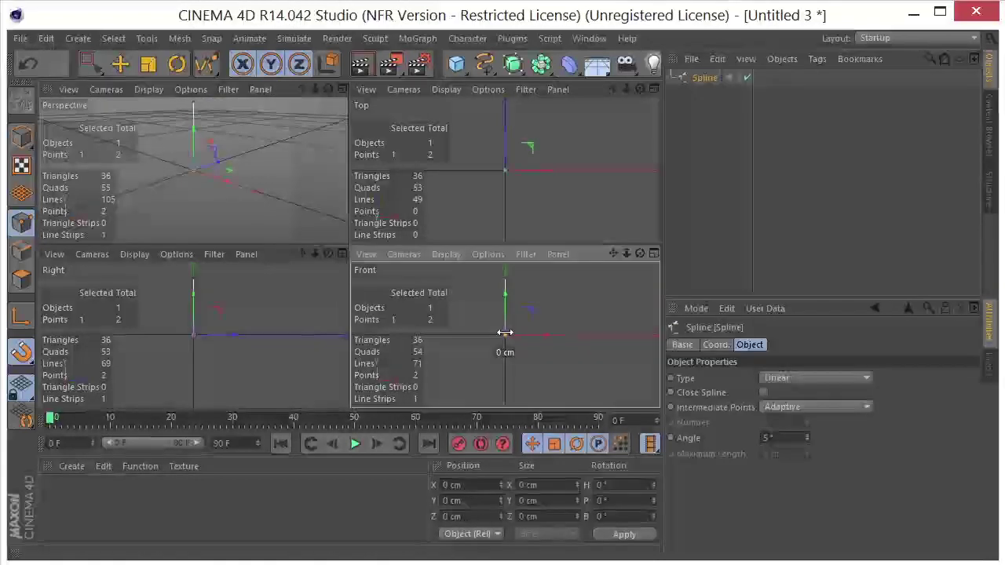
pyautogui.click(562, 335)
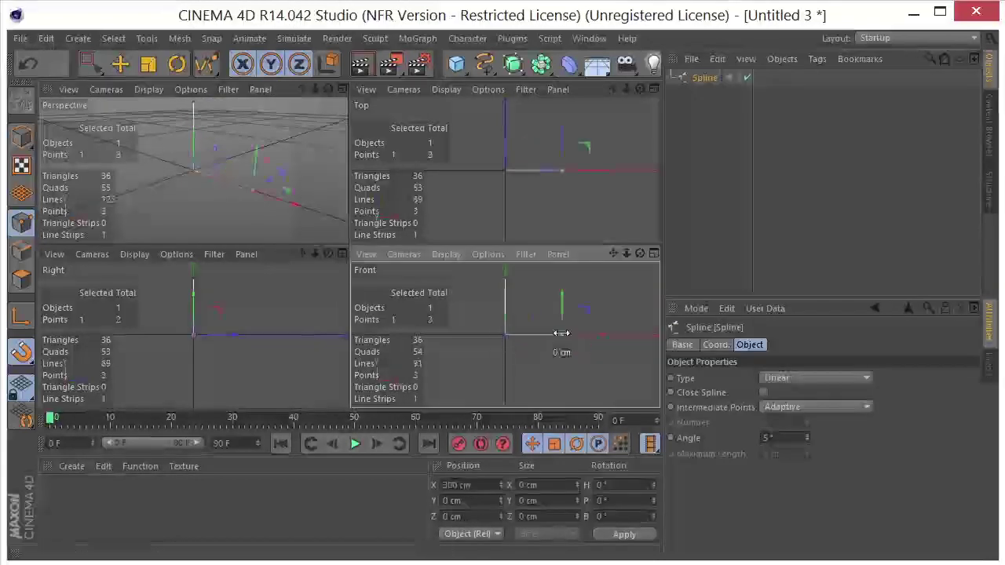
pyautogui.middleClick(233, 168)
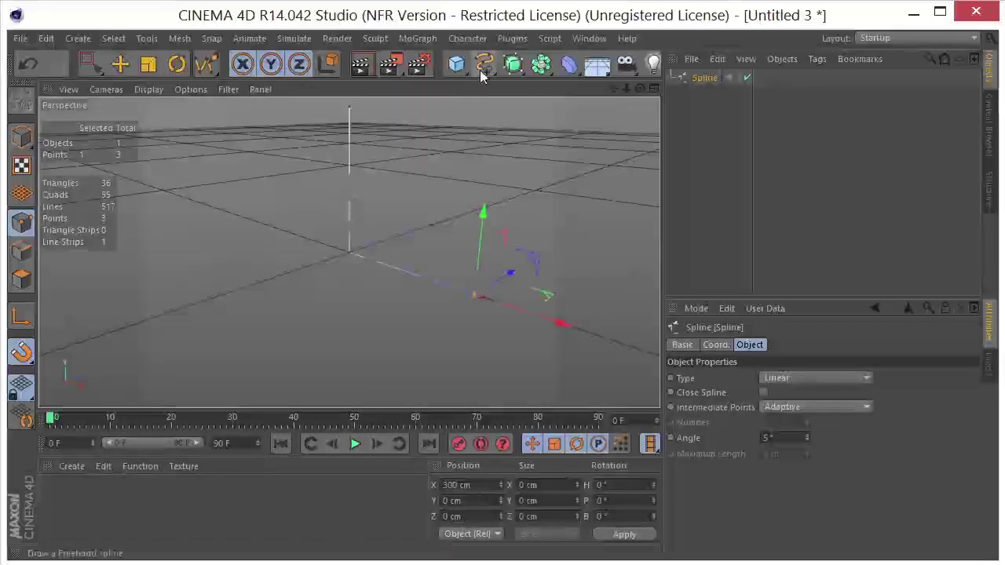
pyautogui.click(21, 136)
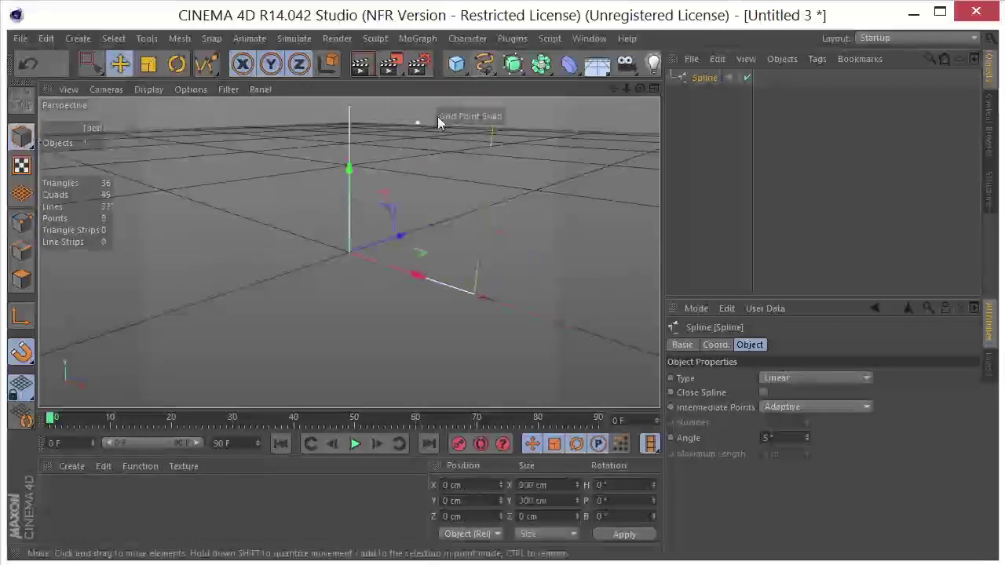
# Step: Add an n-Side spline and set its number of sides to 12
pyautogui.click(484, 64)
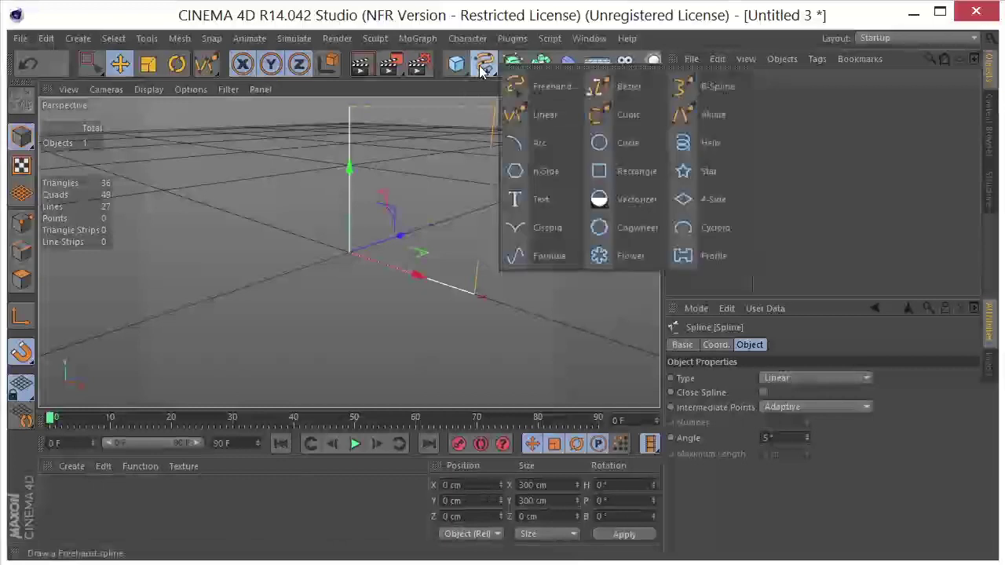
pyautogui.click(555, 169)
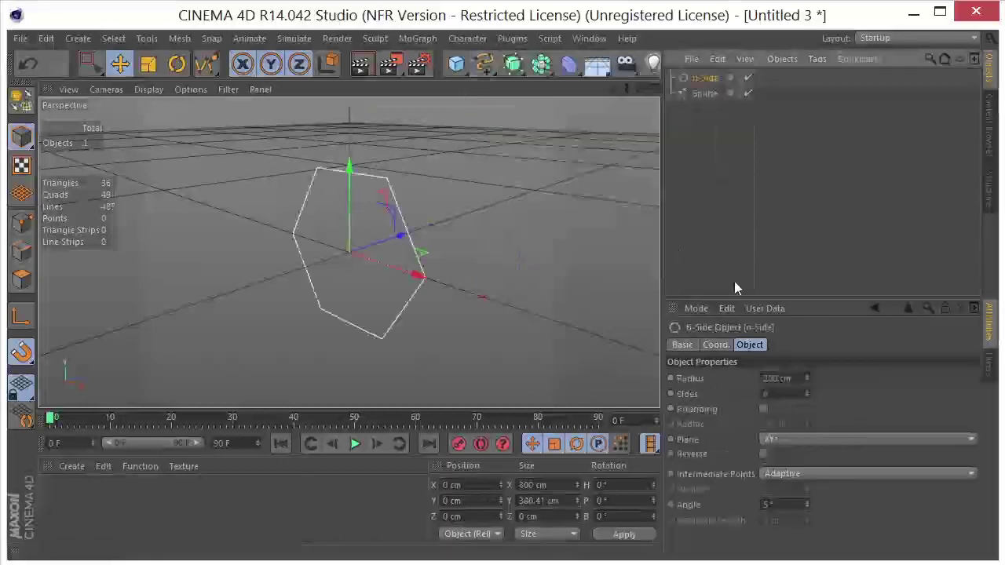
pyautogui.doubleClick(774, 393)
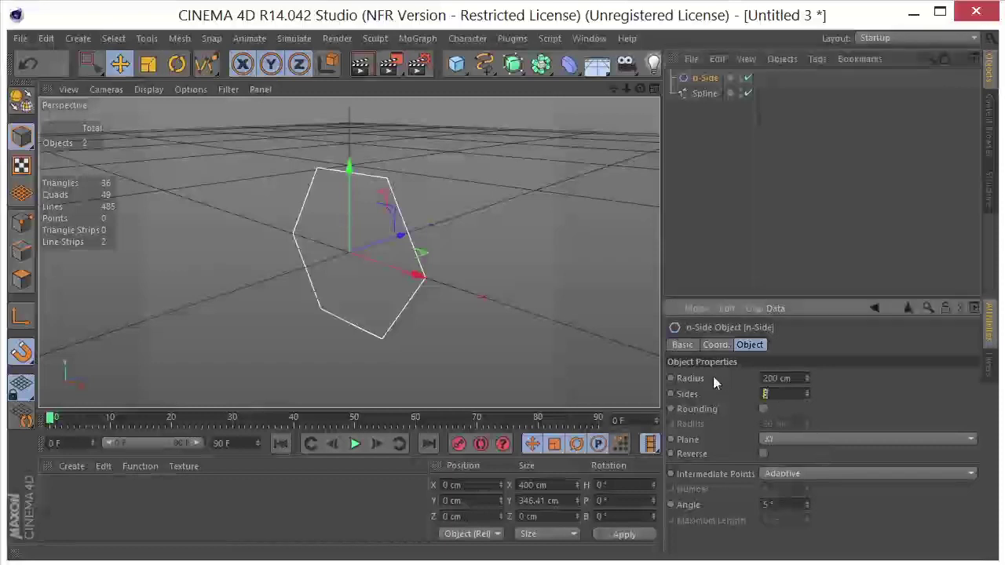
pyautogui.write('12')
pyautogui.press('Return')
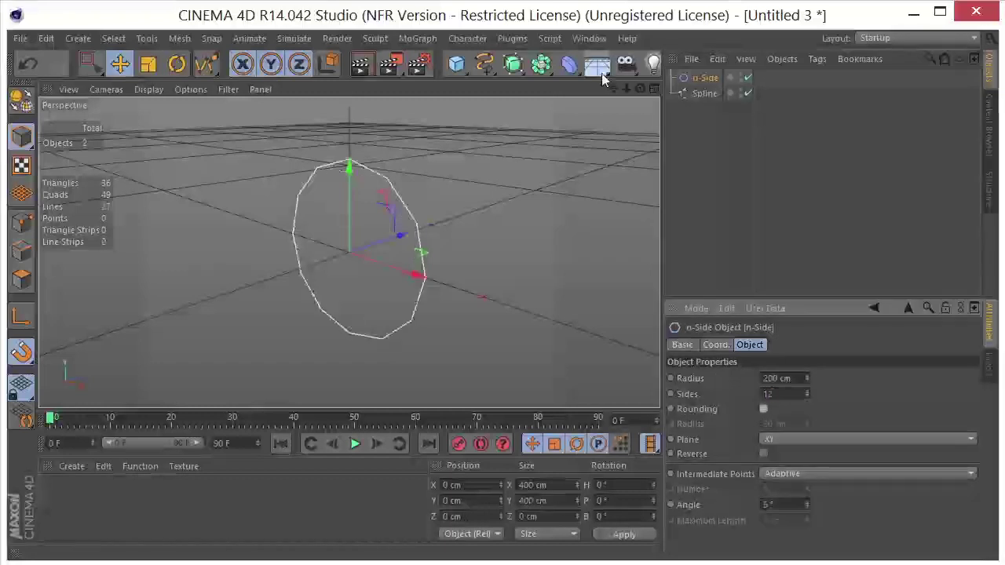
# Step: Add a Sweep NURBS as the parent of the L-shaped spline
pyautogui.click(703, 93)
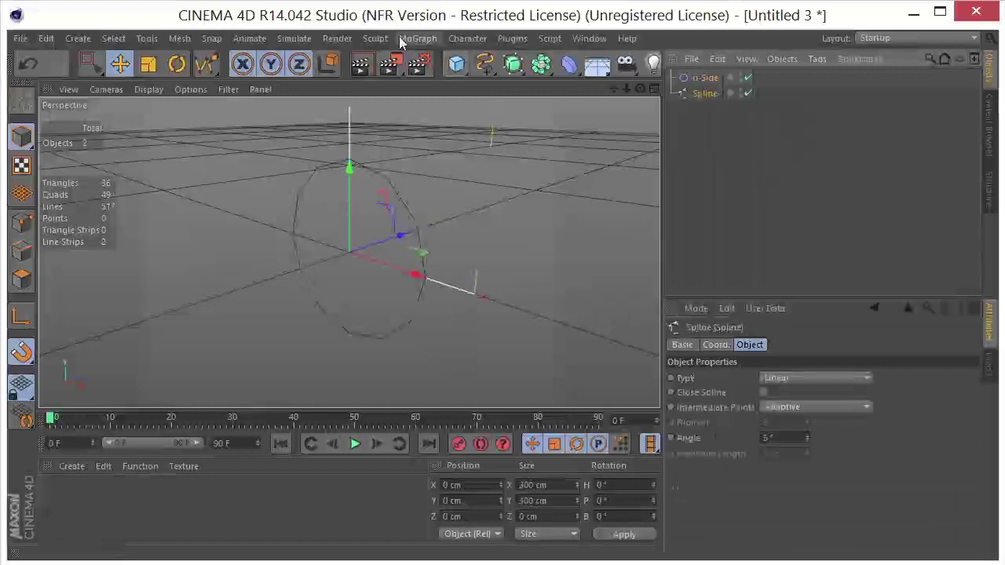
pyautogui.click(512, 66)
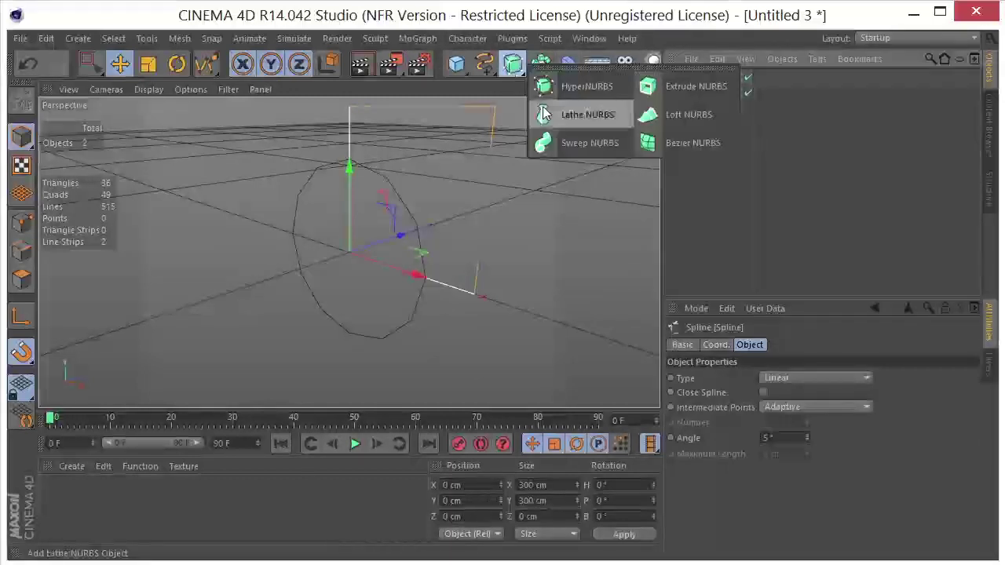
pyautogui.click(565, 148)
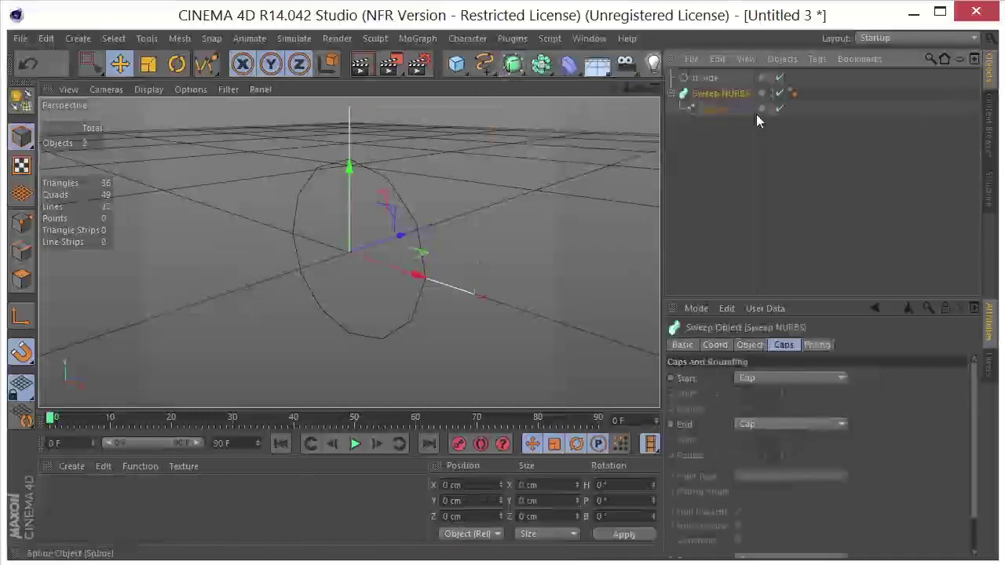
# Step: Reduce the n-Side radius to 16 cm and place it inside the Sweep NURBS above the L-shaped spline
pyautogui.click(707, 81)
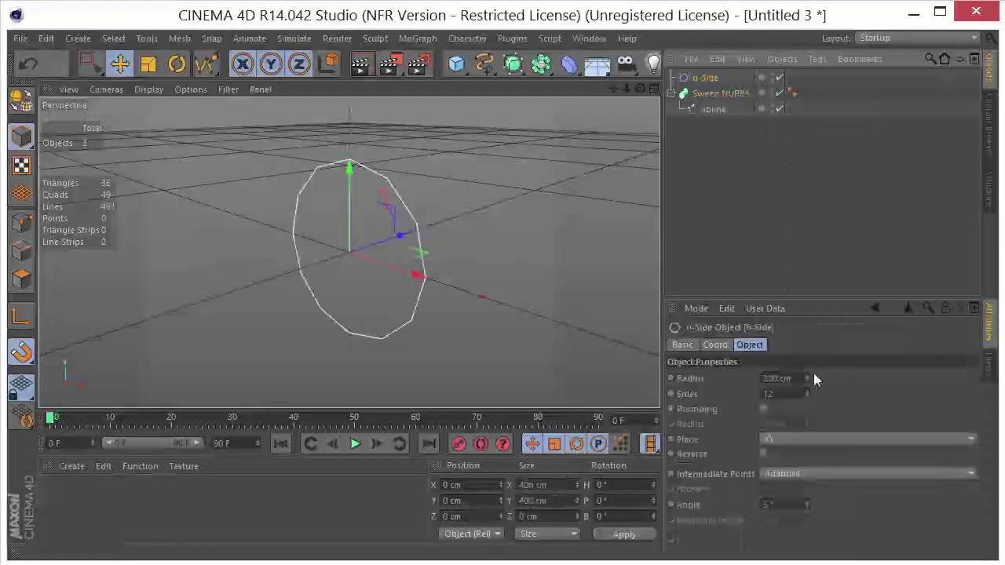
pyautogui.moveTo(808, 377); pyautogui.dragTo(808, 464)
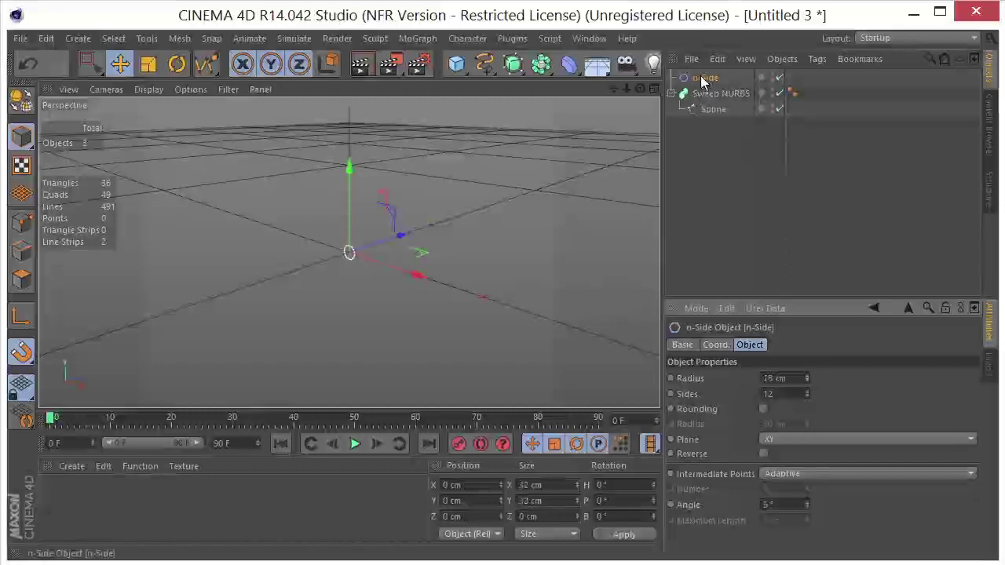
pyautogui.moveTo(704, 82); pyautogui.dragTo(717, 107)
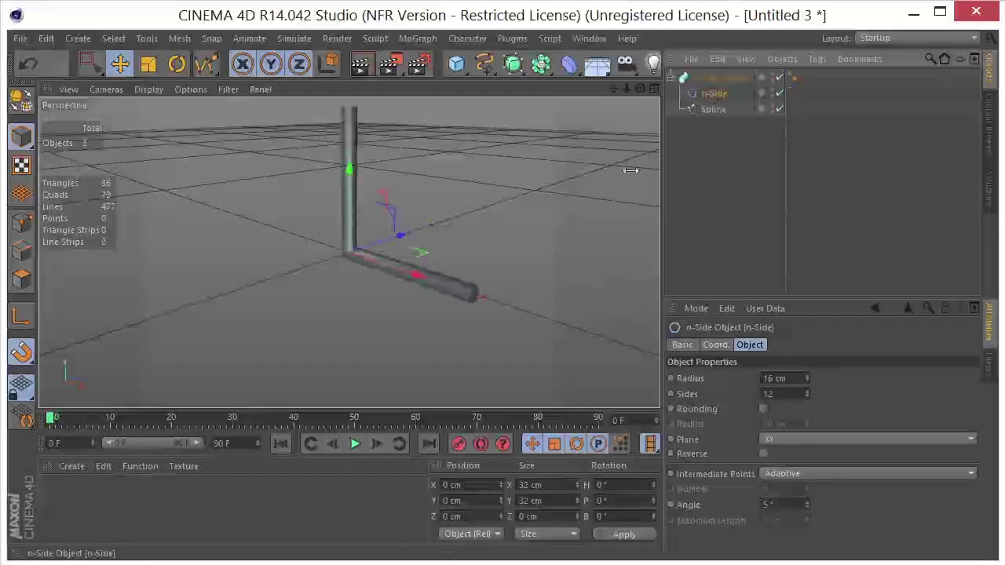
# Step: Set both the start and end caps of the Sweep NURBS to None
pyautogui.scroll(5, 446, 279)
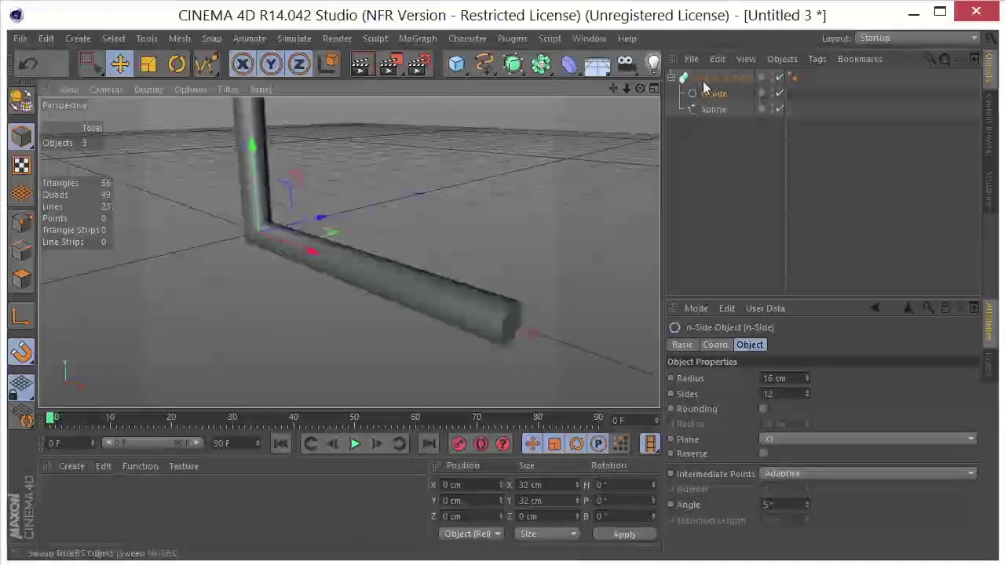
pyautogui.click(703, 79)
pyautogui.click(756, 378)
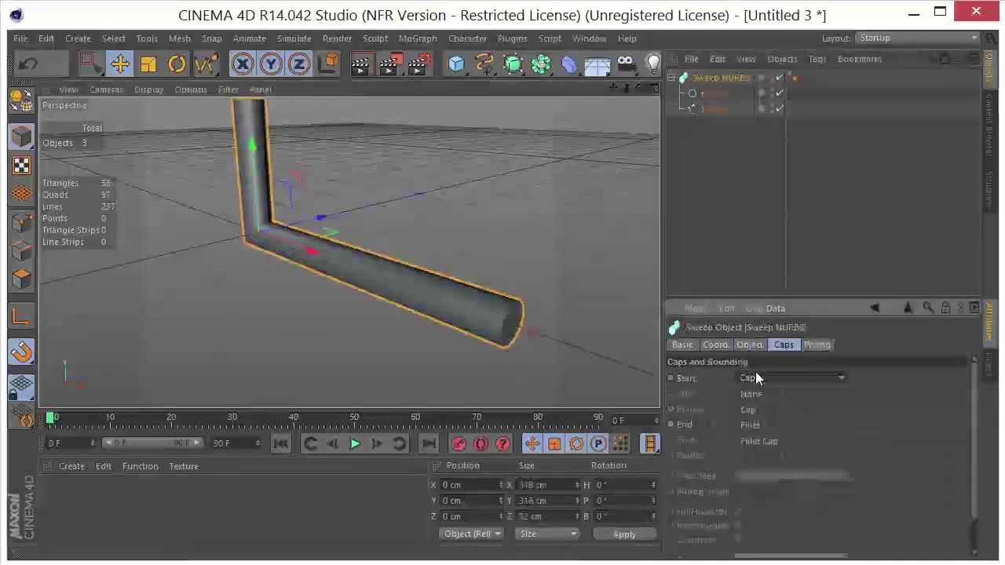
pyautogui.click(765, 392)
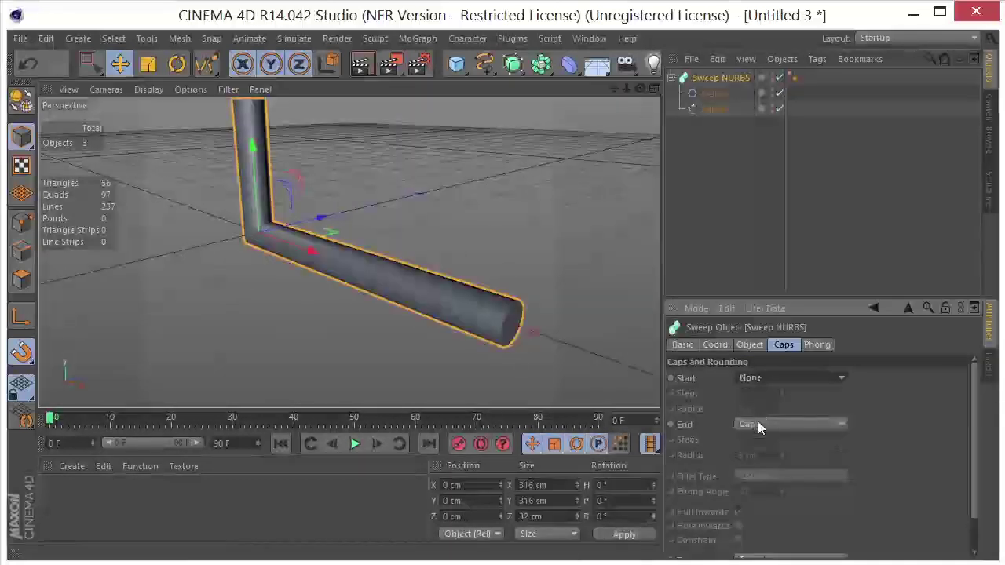
pyautogui.click(758, 424)
pyautogui.click(769, 441)
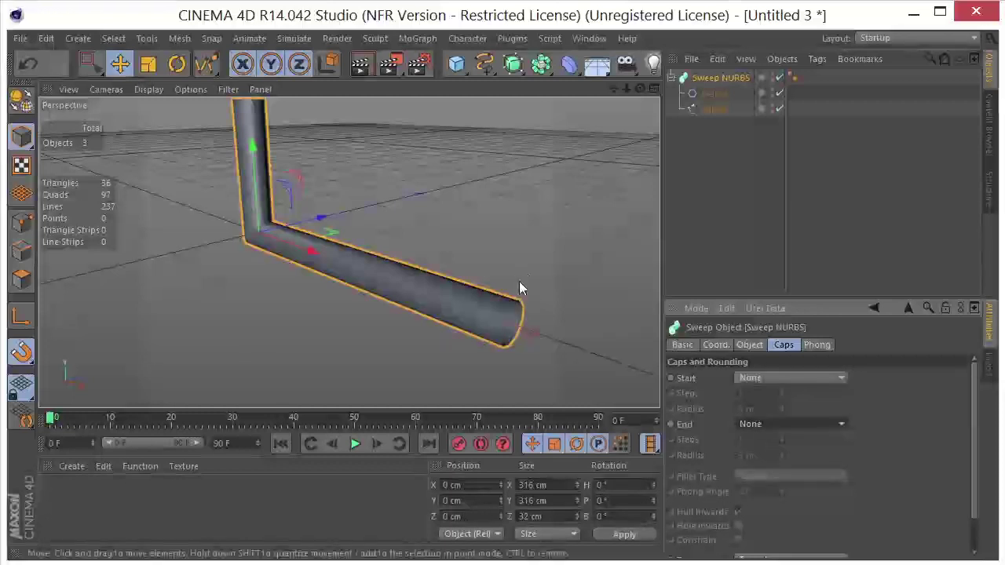
# Step: Create a polygon copy of the Sweep NURBS hierarchy with Current State to Object and hide the original hierarchy
pyautogui.moveTo(708, 138); pyautogui.dragTo(722, 74)
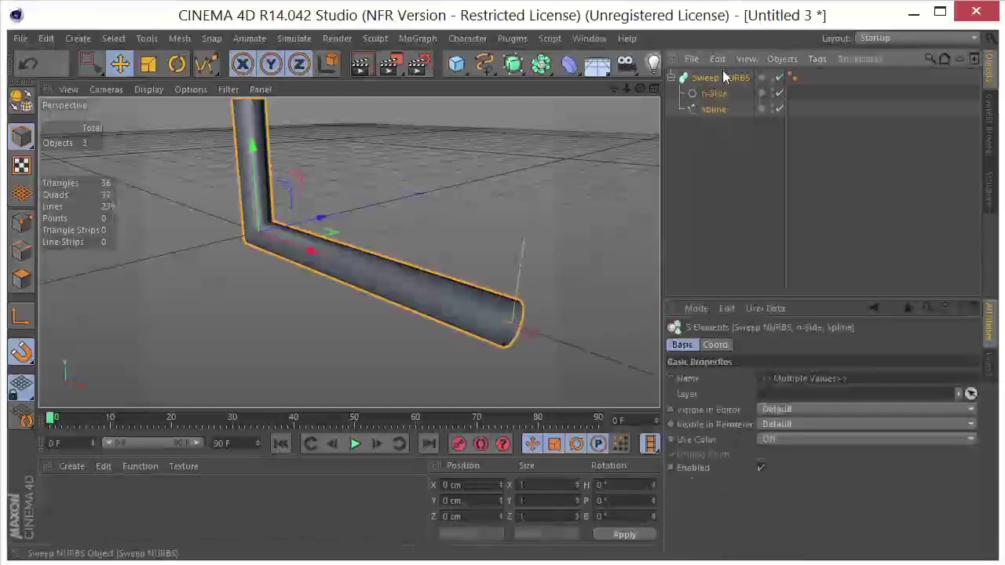
pyautogui.rightClick(722, 78)
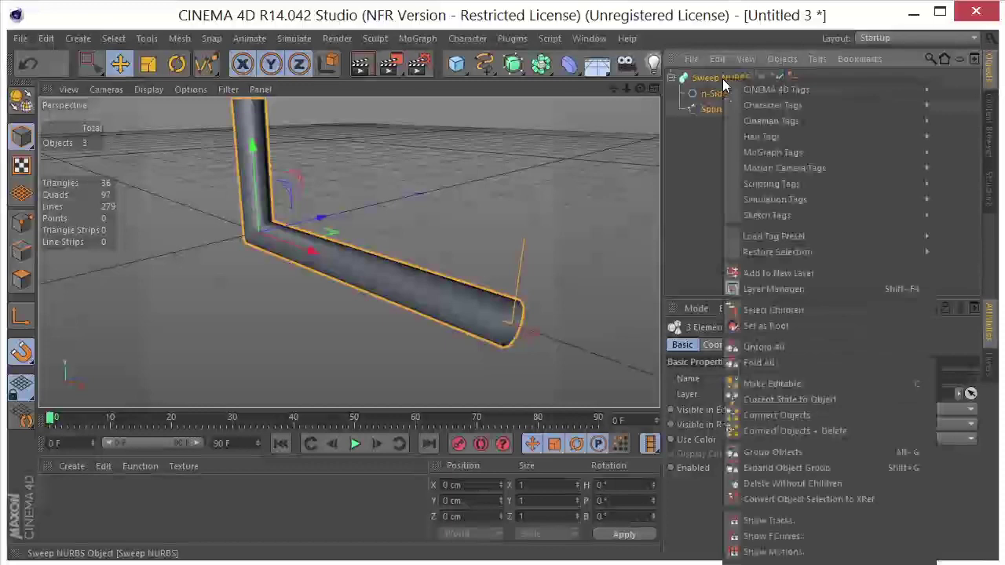
pyautogui.click(789, 401)
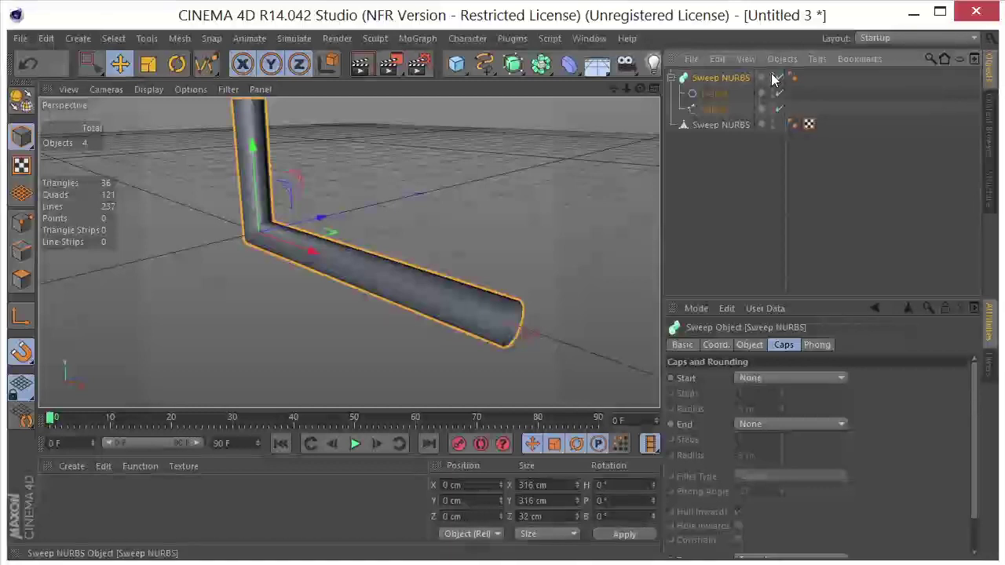
pyautogui.moveTo(774, 106); pyautogui.dragTo(774, 108)
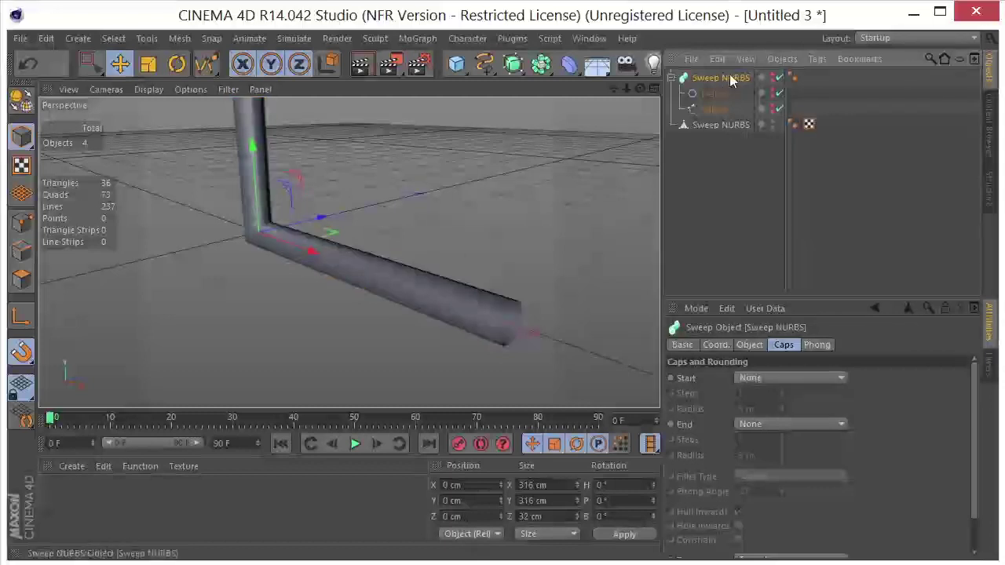
# Step: Select the polygon pipe and show its edges with Gouraud Shading (Lines), framing the pipe's open end
pyautogui.click(712, 125)
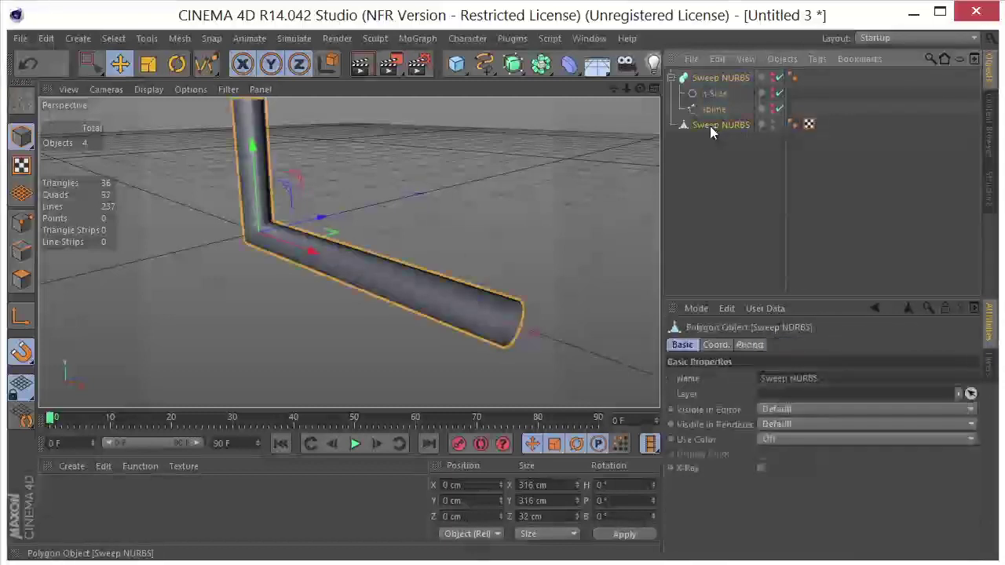
pyautogui.click(139, 89)
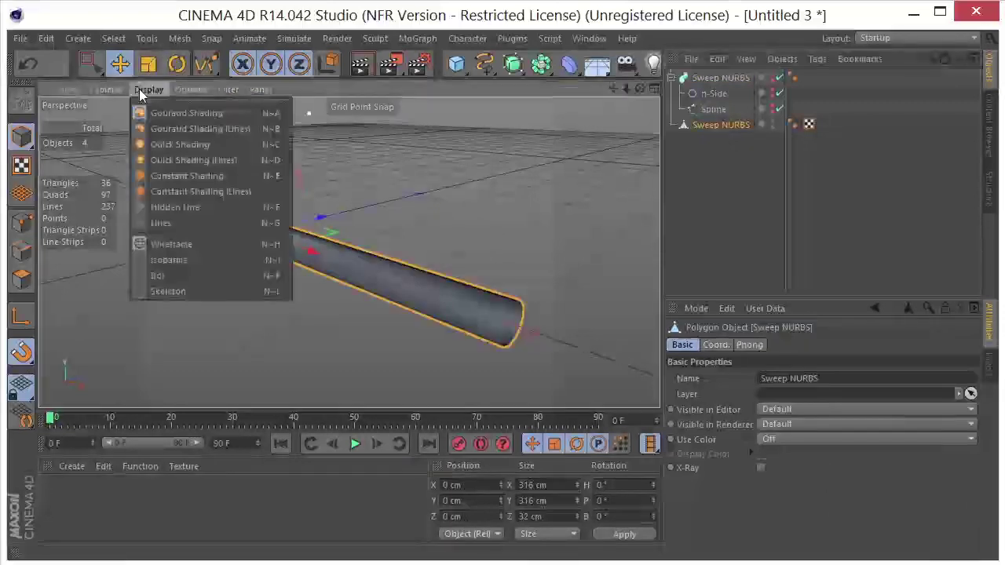
pyautogui.click(155, 129)
pyautogui.scroll(5, 500, 310)
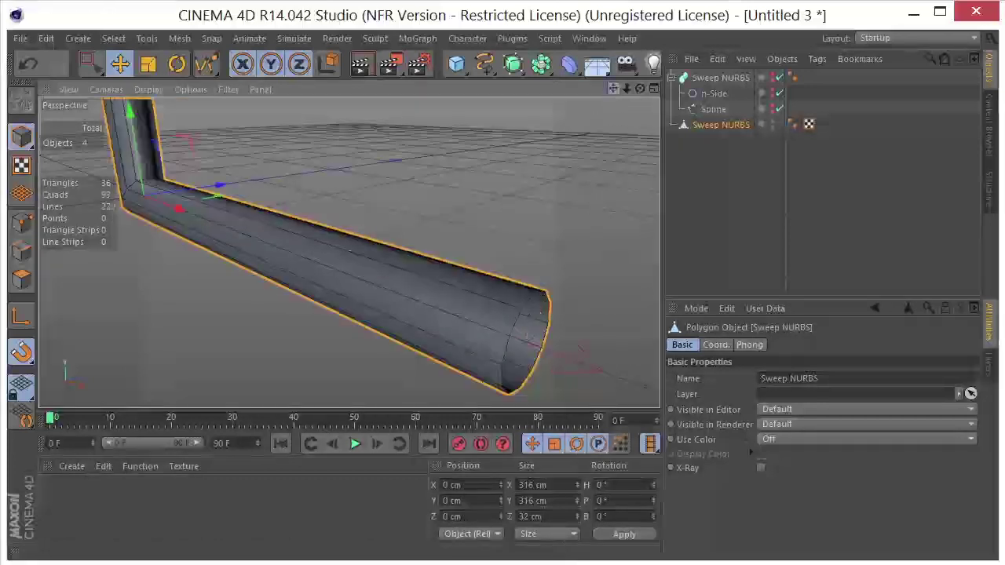
pyautogui.moveTo(609, 89); pyautogui.dragTo(480, 50)
# Step: Add a cylinder oriented along the X axis and move it to about X 433 cm, beyond the pipe's open end
pyautogui.click(455, 64)
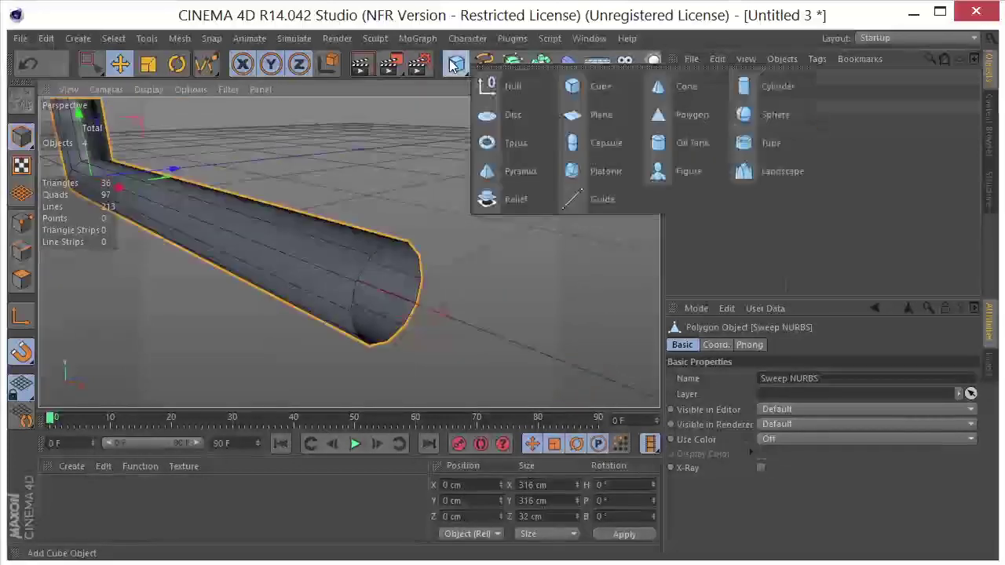
pyautogui.click(754, 91)
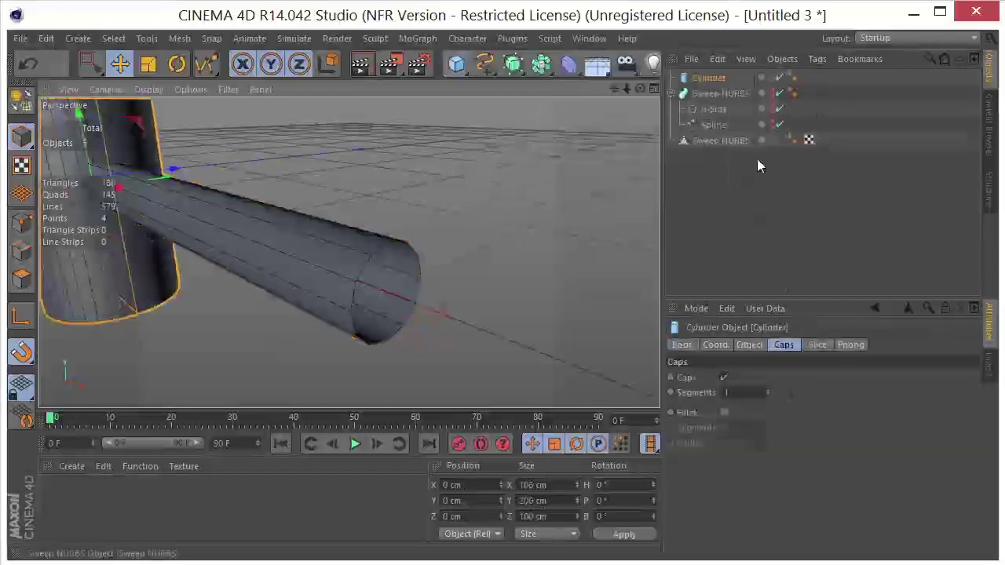
pyautogui.click(741, 344)
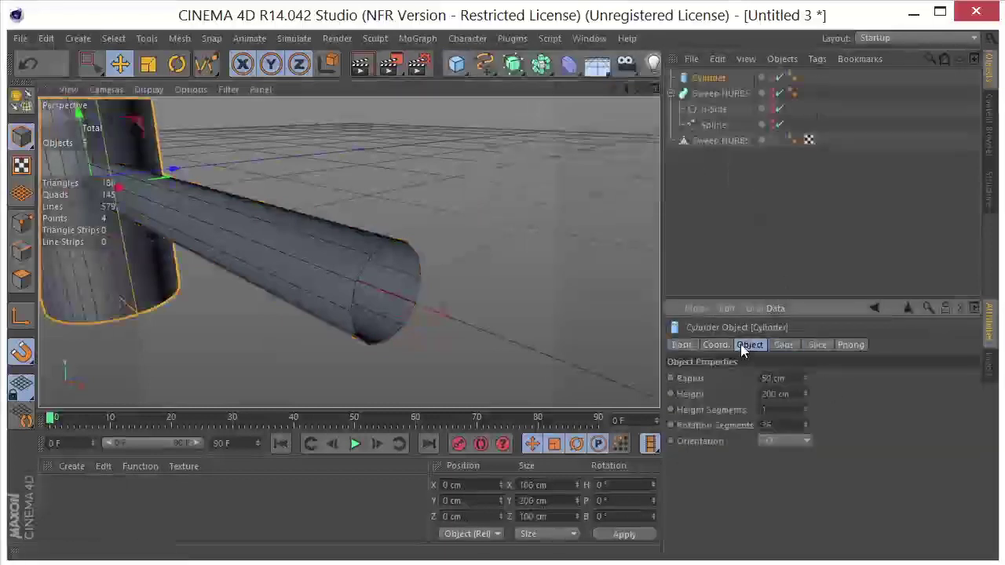
pyautogui.click(778, 456)
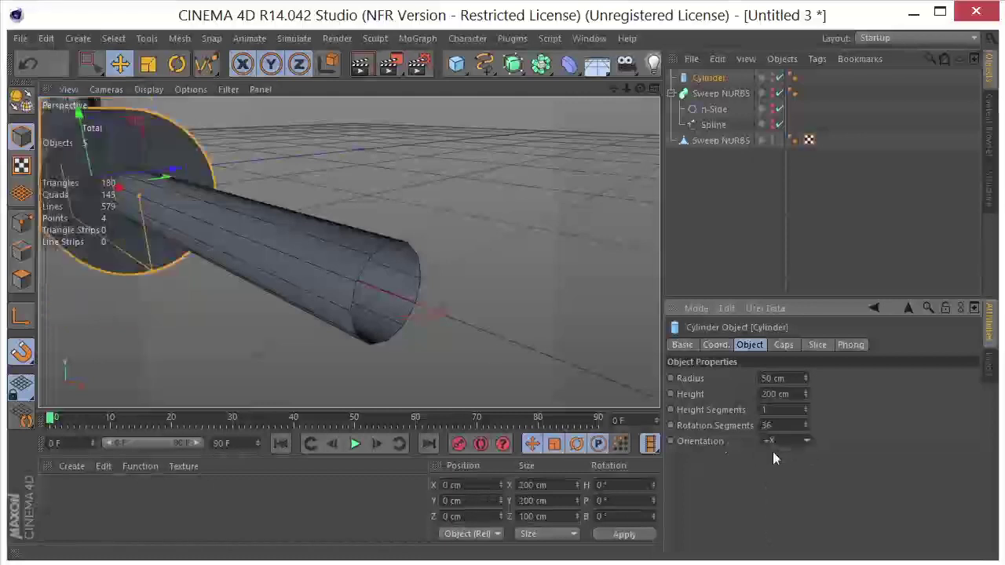
pyautogui.scroll(-2, 371, 218)
pyautogui.scroll(-1, 371, 218)
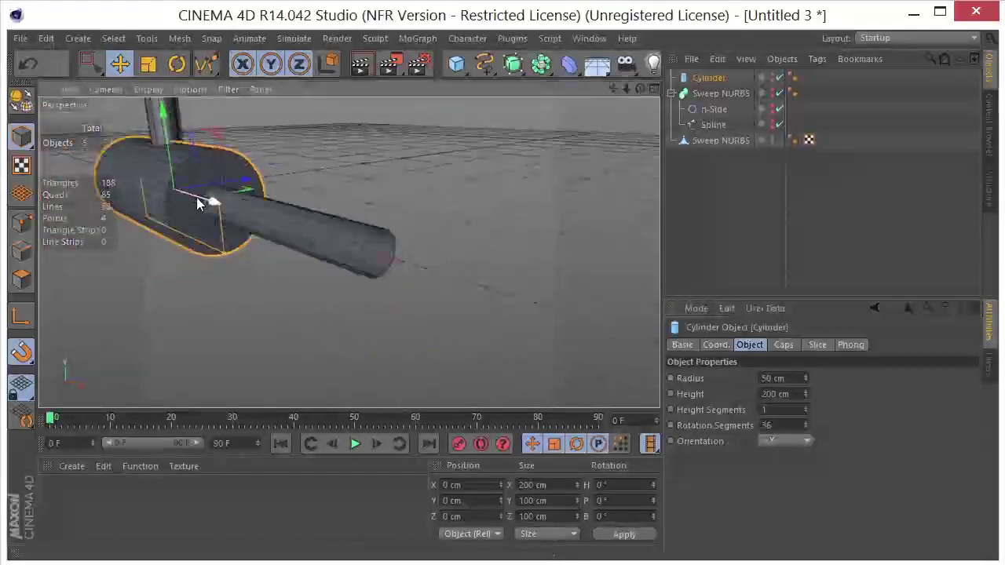
pyautogui.moveTo(205, 199); pyautogui.dragTo(809, 375)
# Step: Set the cylinder's radius to 15 cm and its rotation segments to 12
pyautogui.middleClick(353, 236)
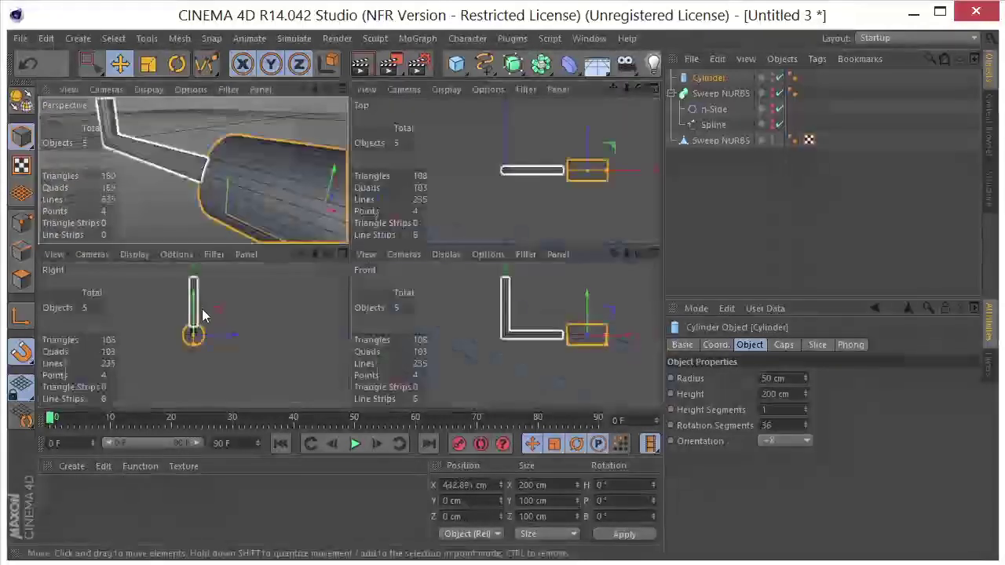
pyautogui.middleClick(255, 317)
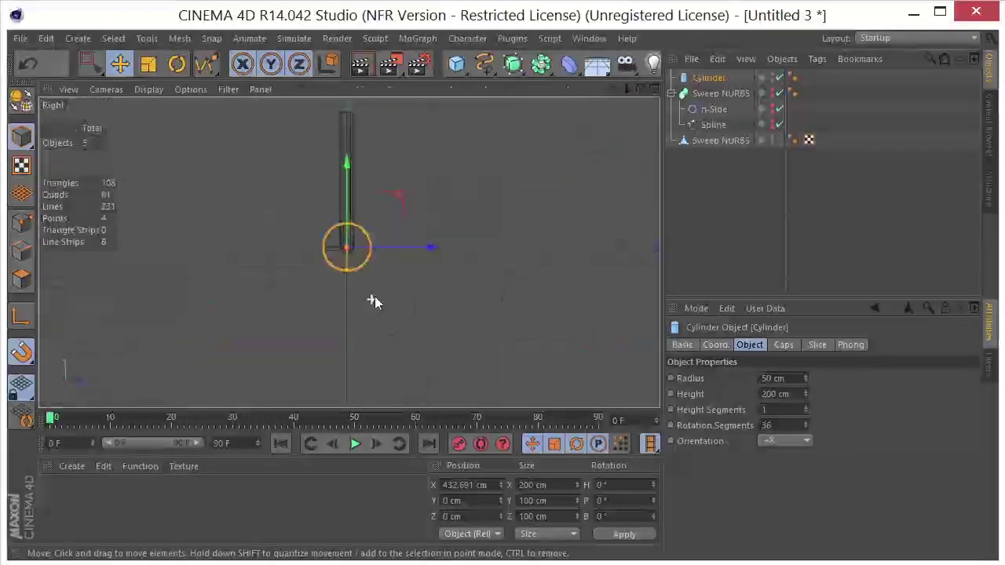
pyautogui.scroll(3, 377, 220)
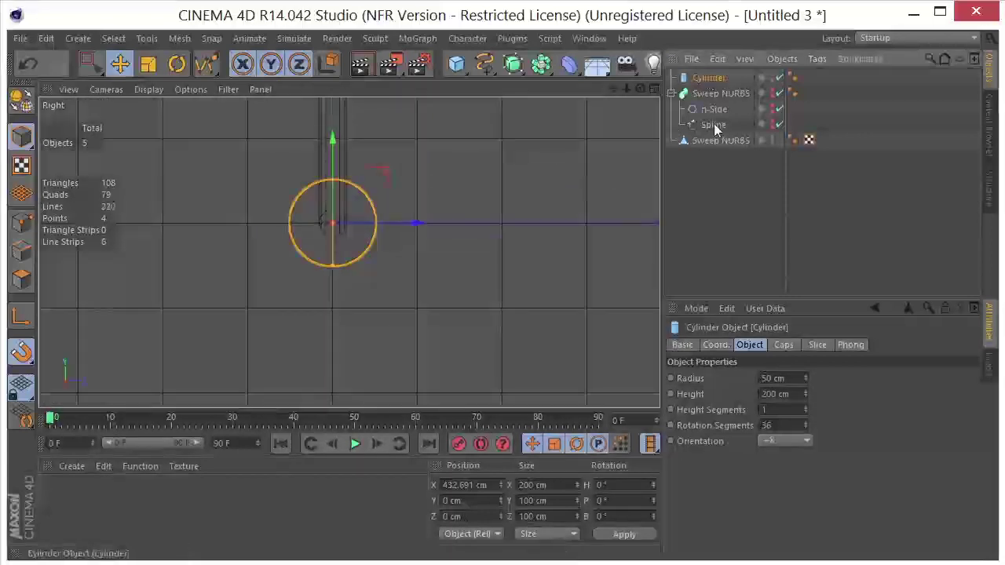
pyautogui.moveTo(806, 376); pyautogui.dragTo(807, 404)
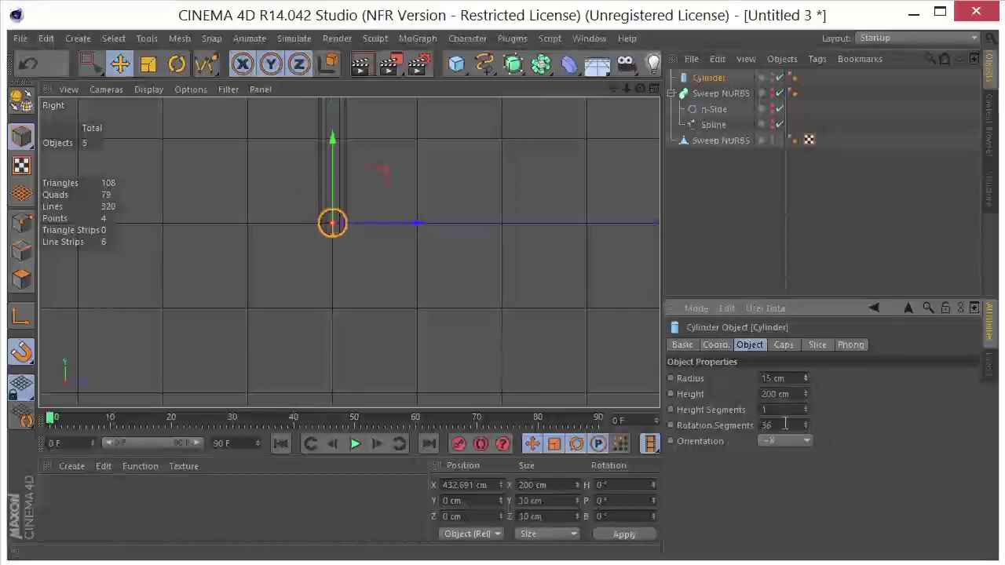
pyautogui.moveTo(785, 424); pyautogui.dragTo(751, 416)
pyautogui.write('12')
pyautogui.press('Return')
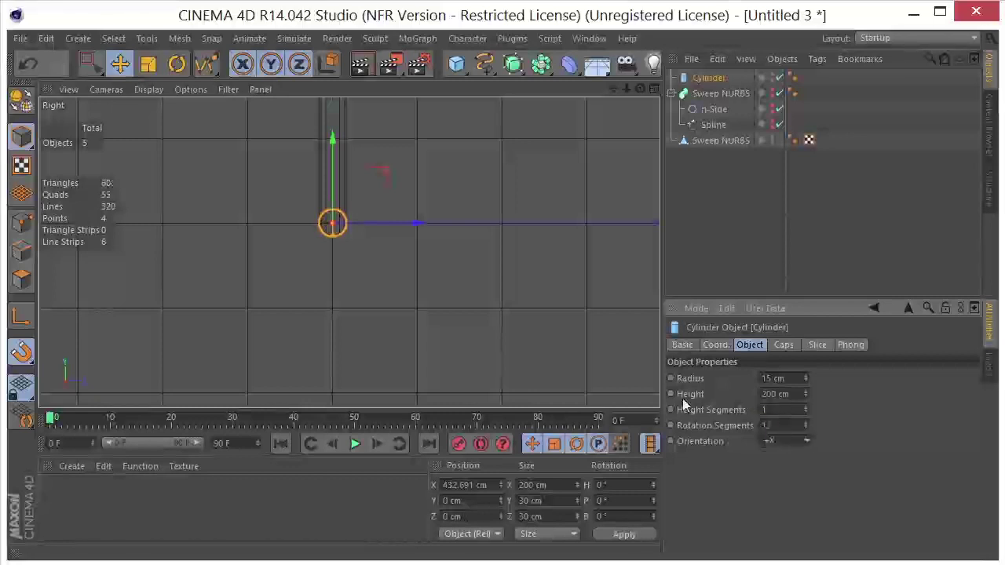
# Step: Turn off the cylinder's caps and make it editable as a polygon object
pyautogui.middleClick(367, 218)
pyautogui.middleClick(240, 155)
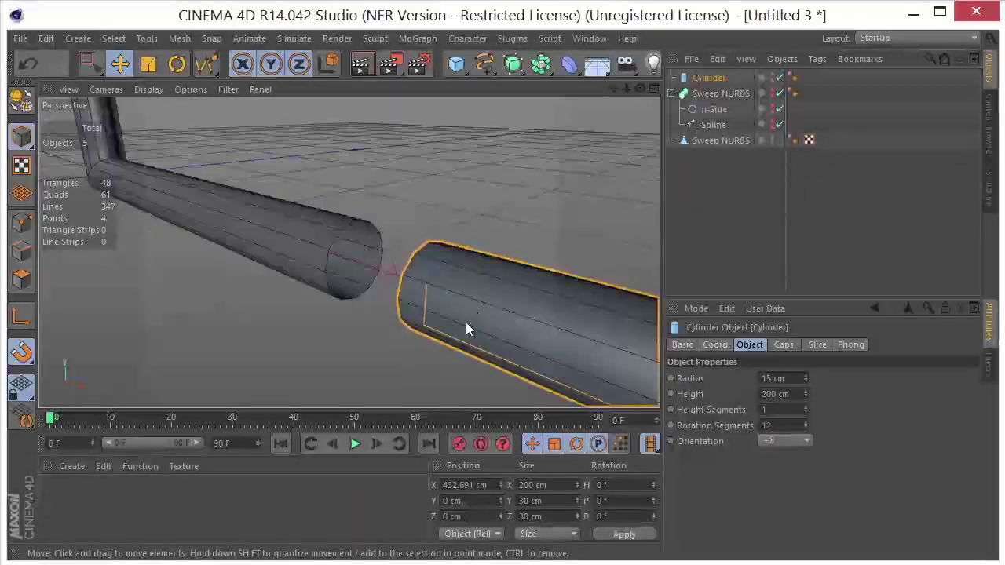
pyautogui.keyDown('alt'); pyautogui.moveTo(466, 323); pyautogui.dragTo(632, 318); pyautogui.keyUp('alt')
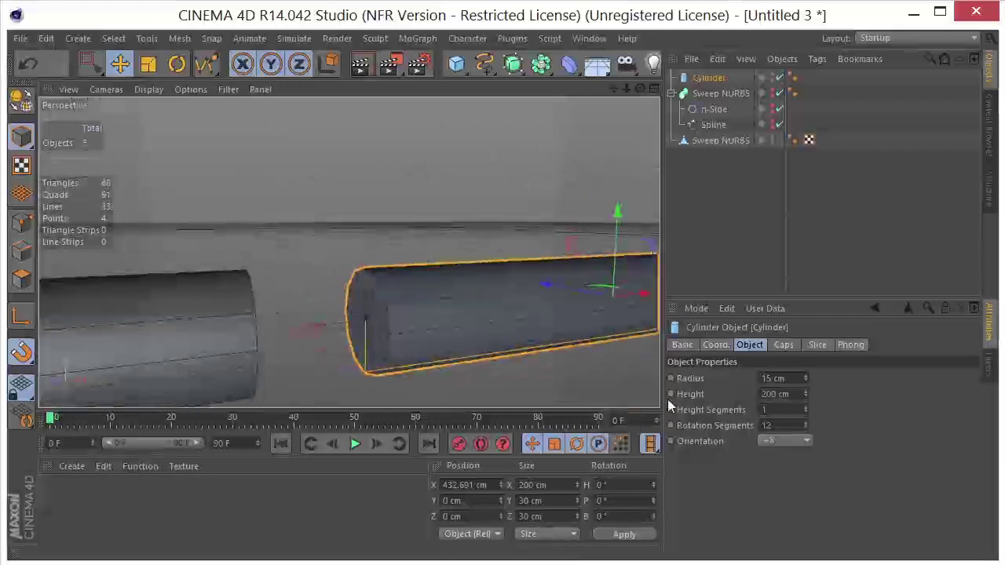
pyautogui.click(781, 345)
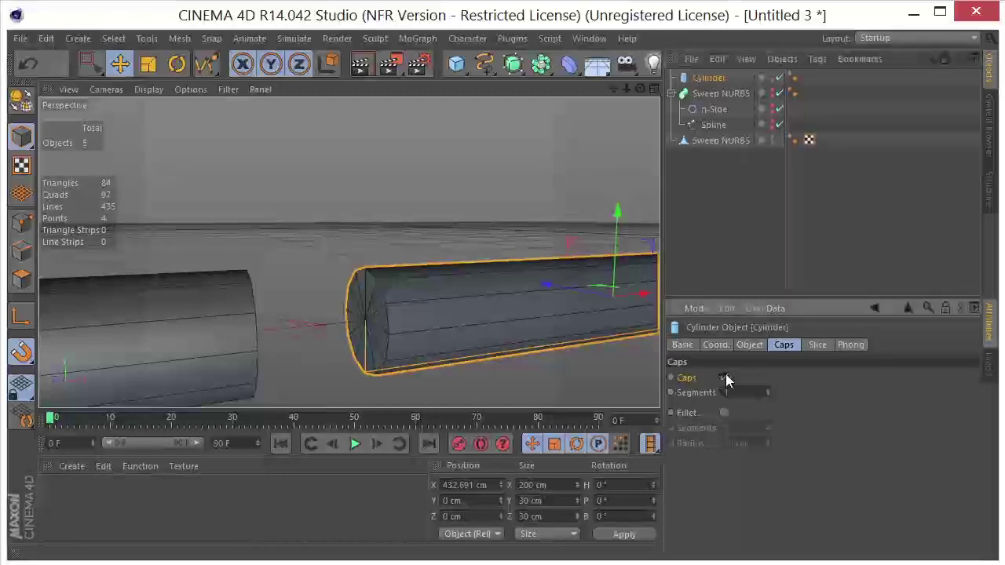
pyautogui.click(724, 378)
pyautogui.moveTo(352, 218)
pyautogui.keyDown('alt'); pyautogui.mouseDown()
pyautogui.moveTo(368, 208)
pyautogui.moveTo(344, 203)
pyautogui.mouseUp(); pyautogui.keyUp('alt')
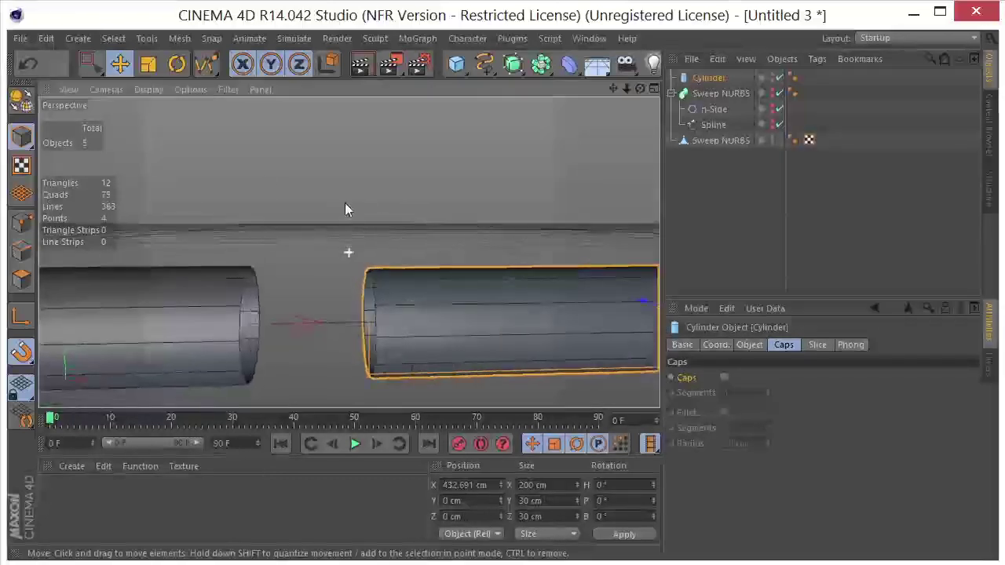
pyautogui.click(28, 104)
pyautogui.keyDown('alt'); pyautogui.moveTo(370, 285); pyautogui.dragTo(443, 242); pyautogui.keyUp('alt')
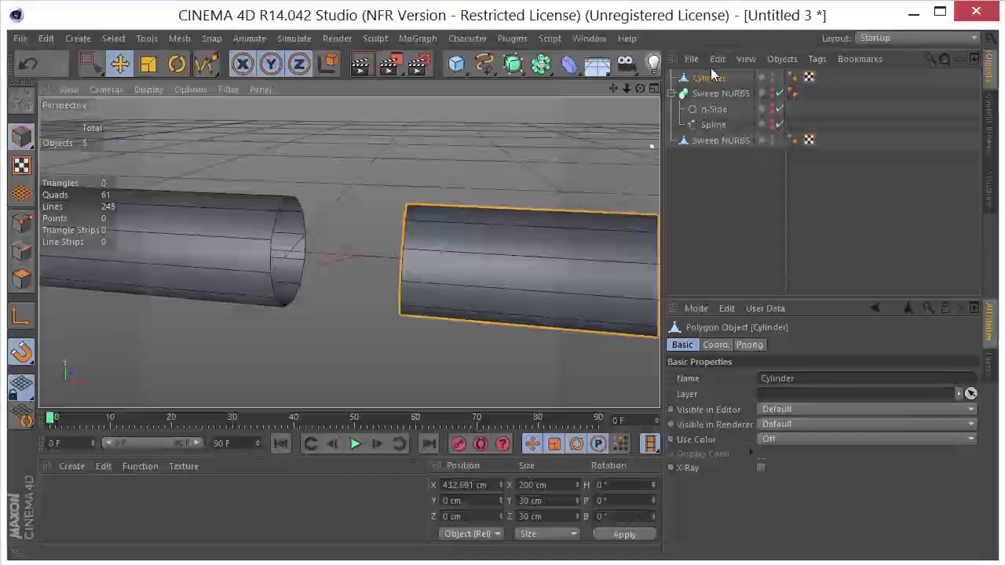
# Step: Place the cylinder below the polygon pipe in the hierarchy and merge both with Connect Objects + Delete
pyautogui.moveTo(710, 78); pyautogui.dragTo(702, 163)
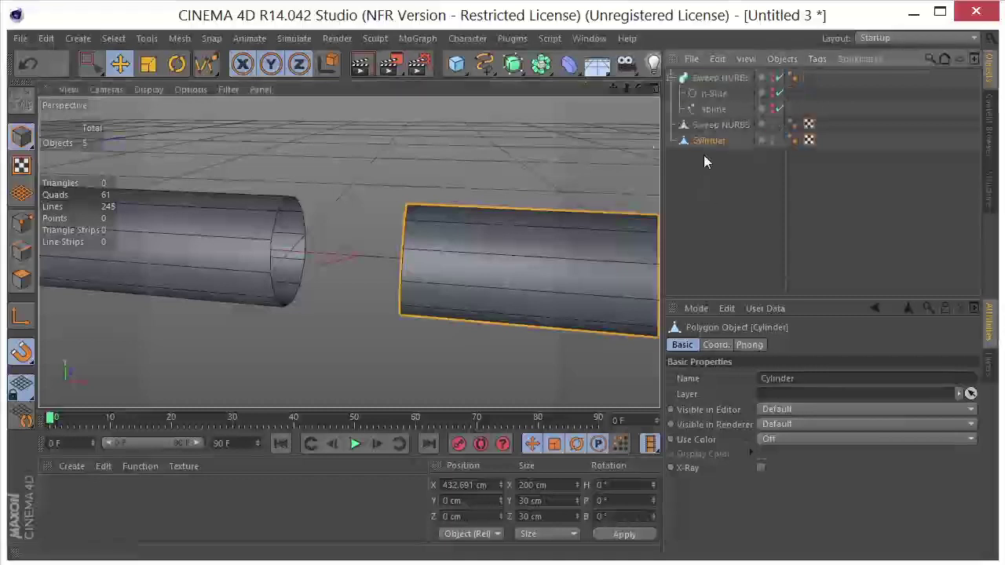
pyautogui.keyDown('ctrl'); pyautogui.click(715, 128); pyautogui.keyUp('ctrl')
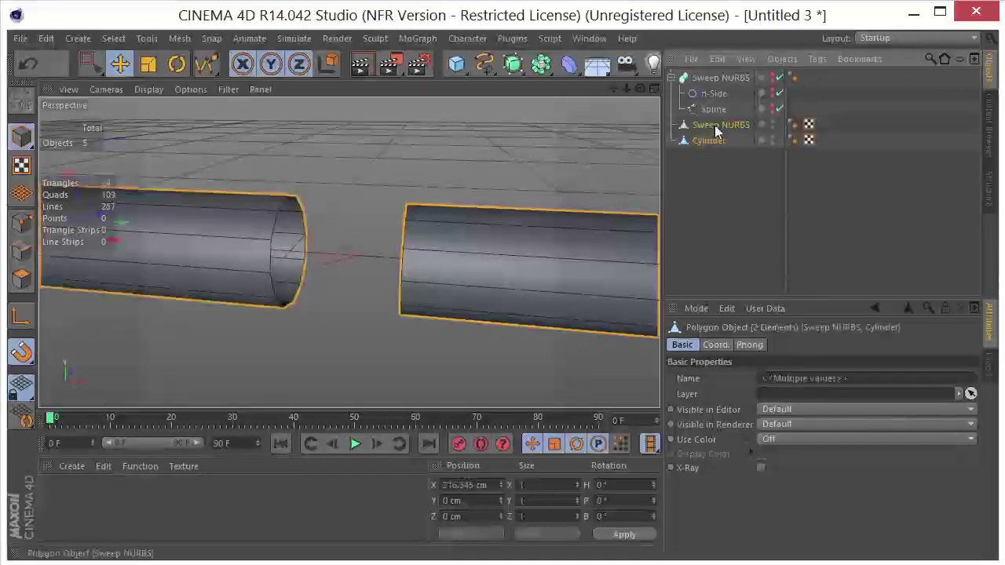
pyautogui.rightClick(715, 127)
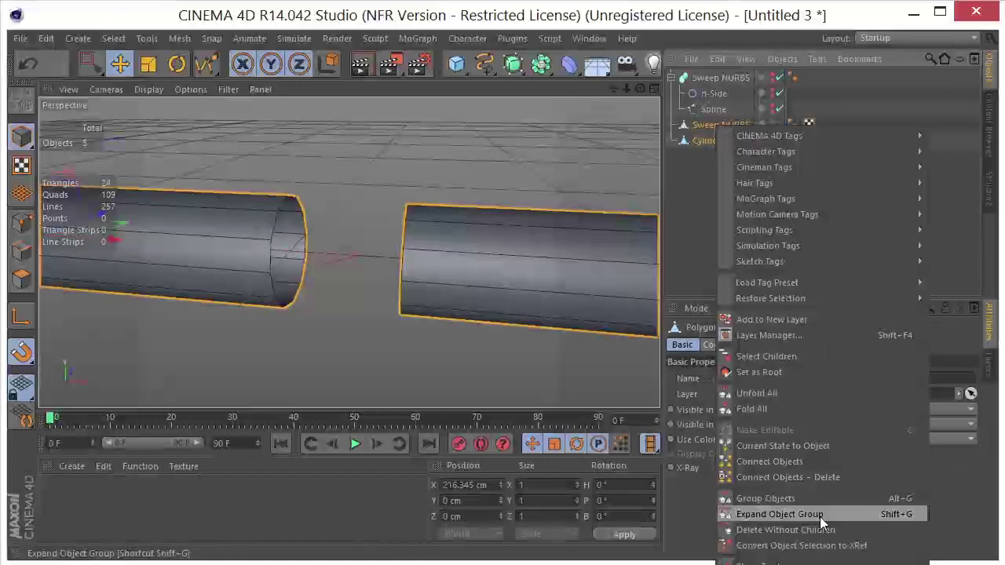
pyautogui.click(799, 476)
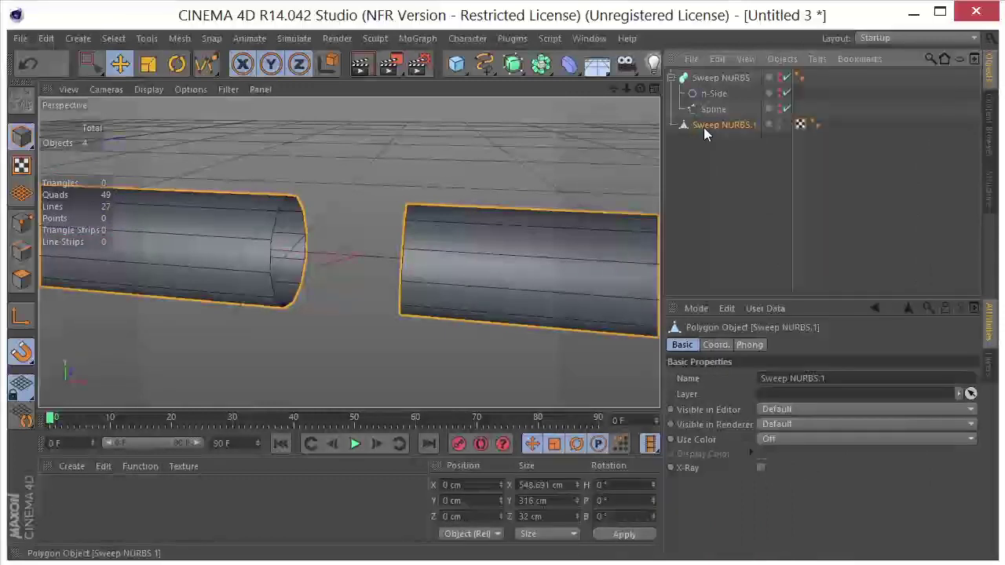
# Step: In edge mode, select the two open edge loops facing each other across the gap between pipe and cylinder
pyautogui.keyDown('alt'); pyautogui.moveTo(460, 226); pyautogui.dragTo(371, 248); pyautogui.keyUp('alt')
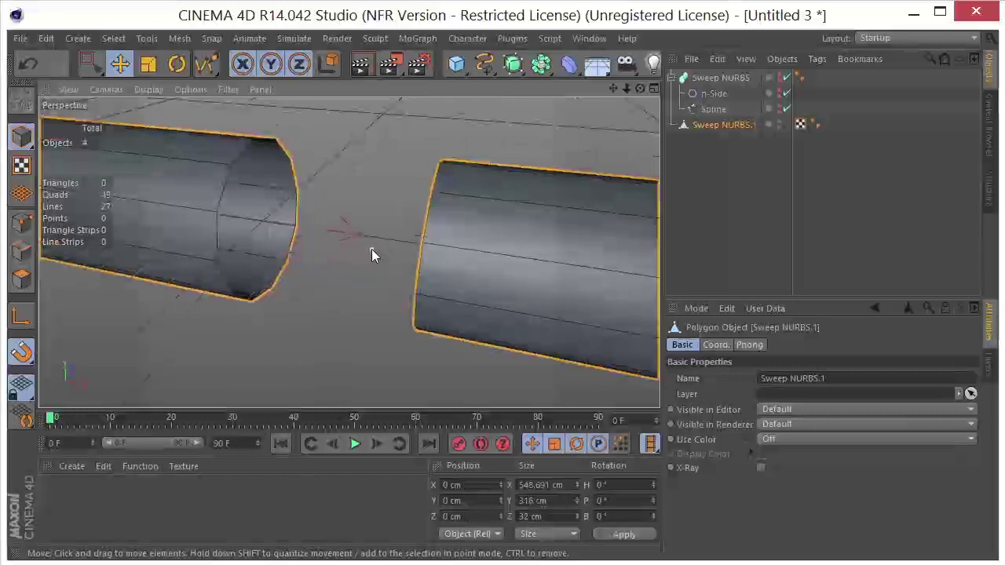
pyautogui.click(19, 250)
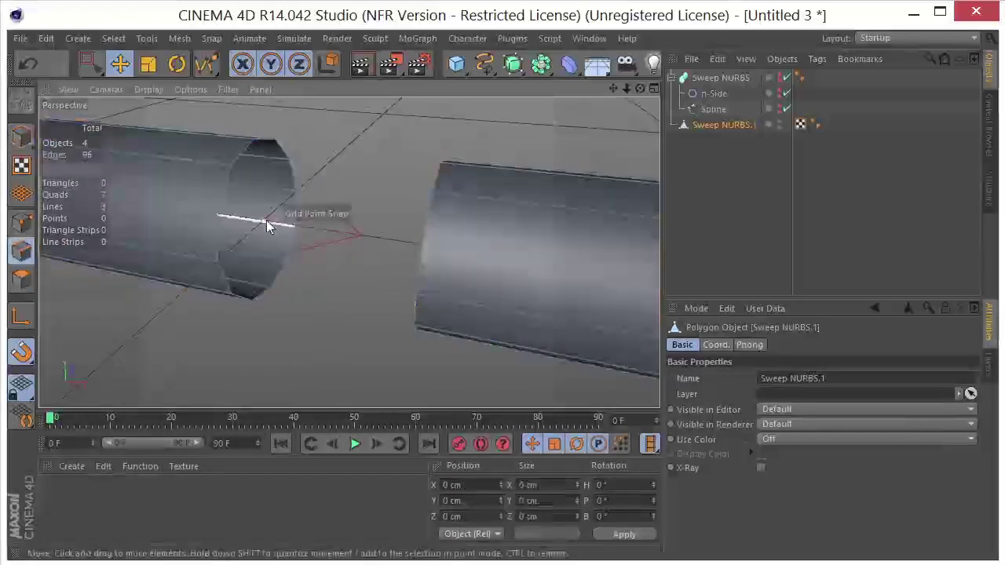
pyautogui.scroll(3, 266, 220)
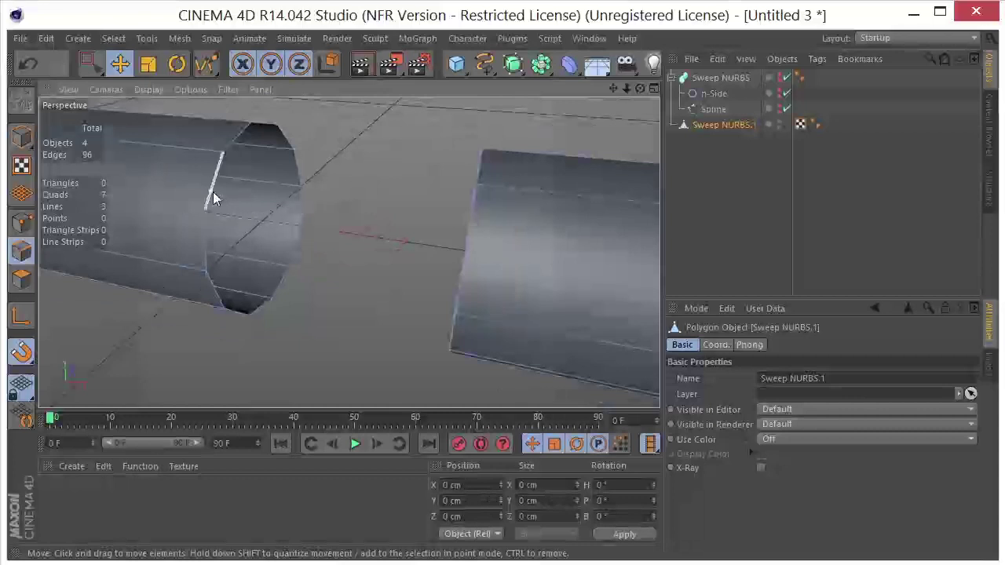
pyautogui.click(216, 199)
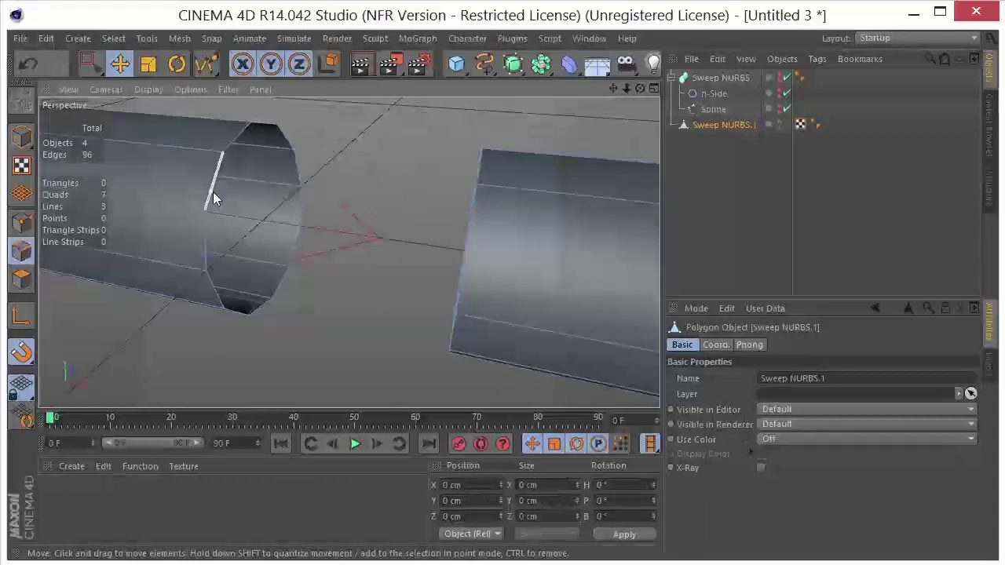
pyautogui.doubleClick(216, 198)
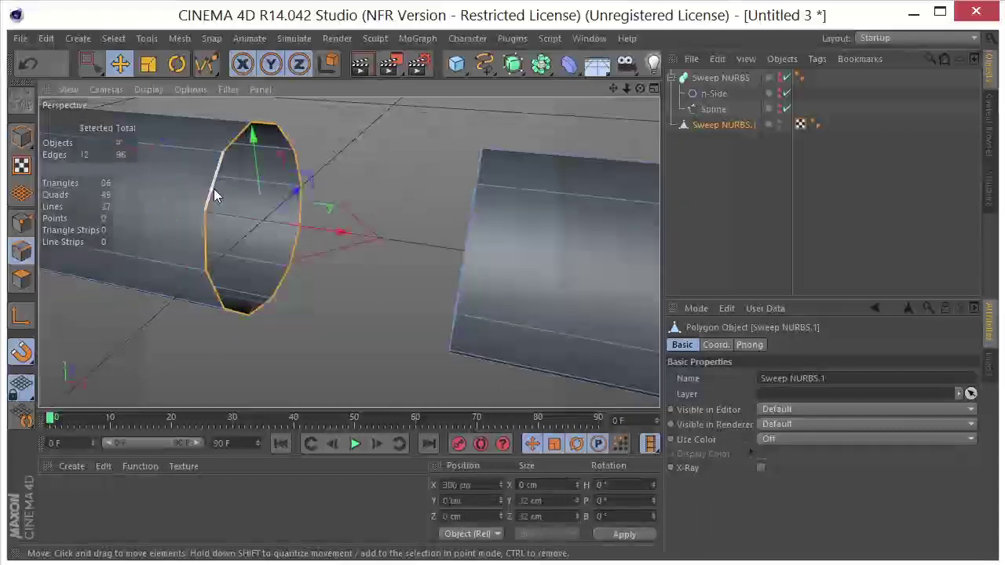
pyautogui.keyDown('alt'); pyautogui.moveTo(214, 189); pyautogui.dragTo(608, 171); pyautogui.keyUp('alt')
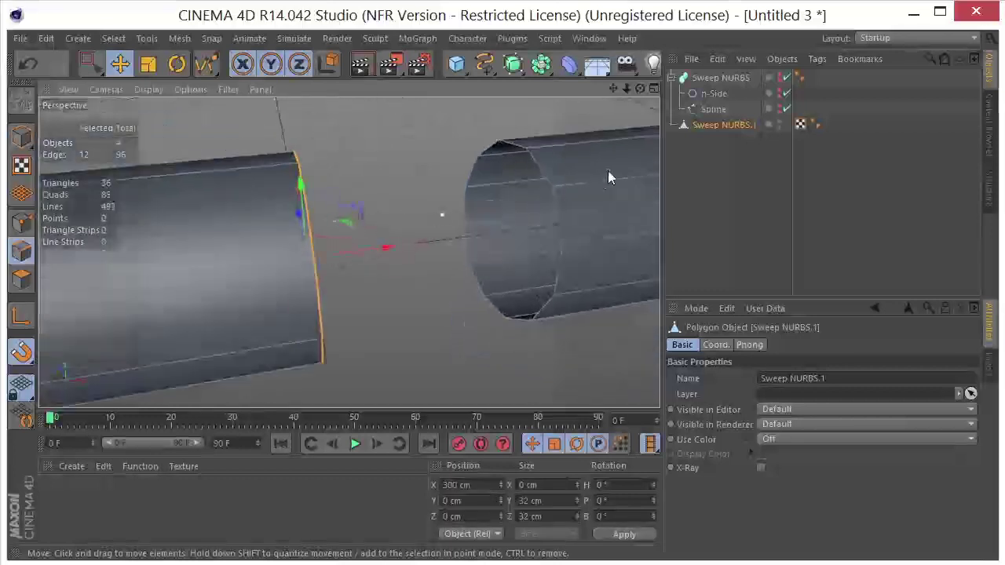
pyautogui.keyDown('shift'); pyautogui.click(545, 177); pyautogui.keyUp('shift')
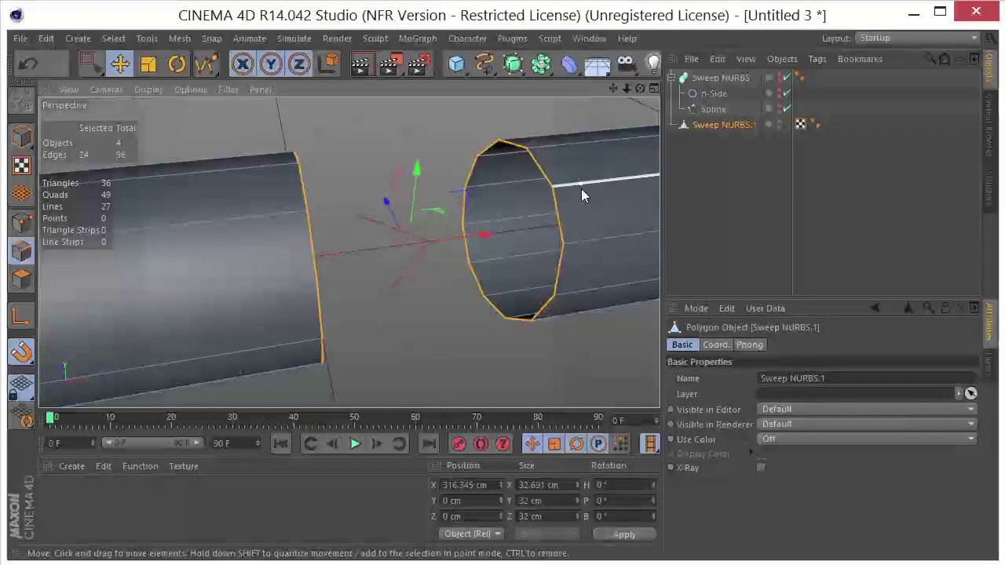
pyautogui.keyDown('alt'); pyautogui.moveTo(581, 188); pyautogui.dragTo(517, 227); pyautogui.keyUp('alt')
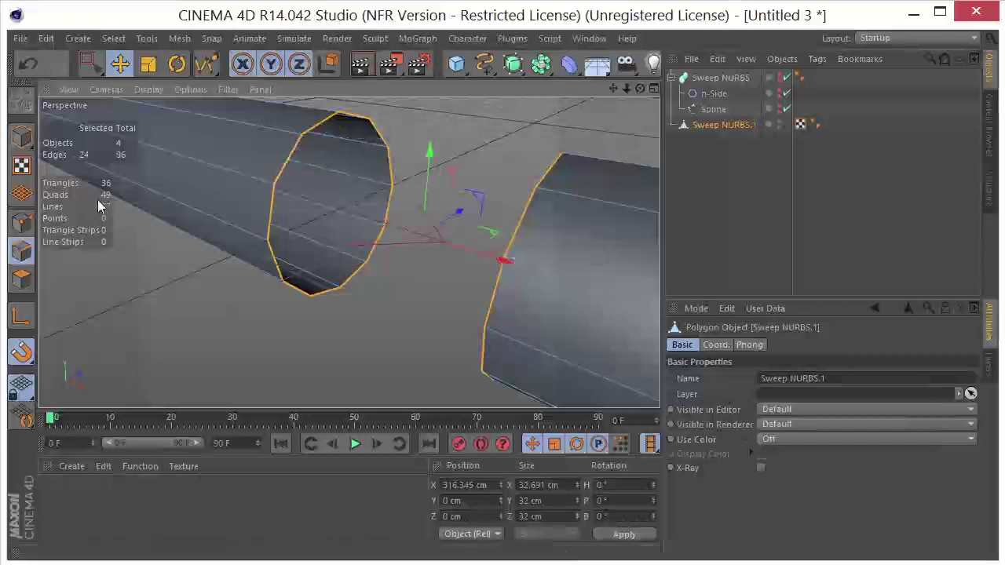
# Step: Try welding the cylinder's edge loop onto the pipe's edge loop with Stitch and Sew, and undo the weld
pyautogui.rightClick(409, 280)
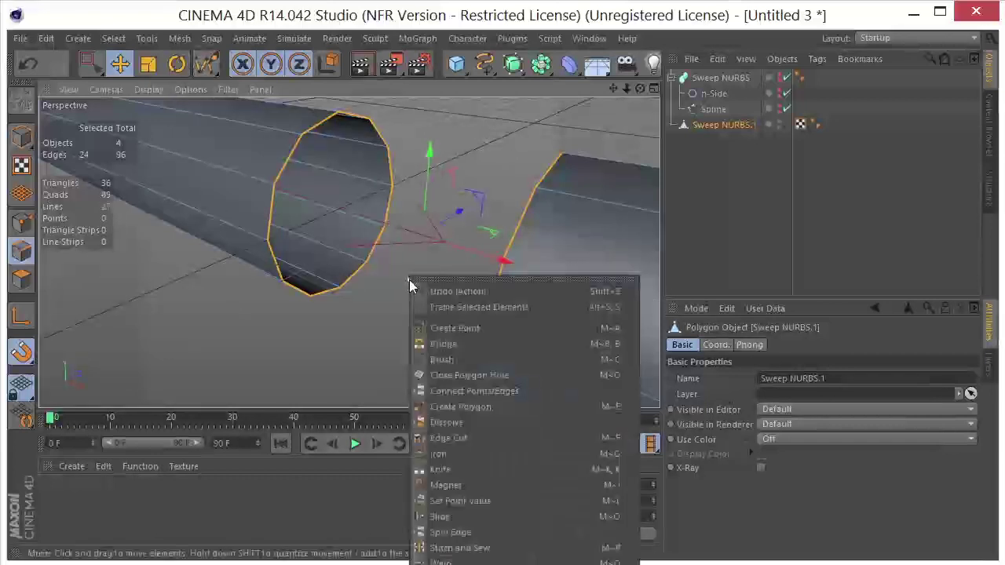
pyautogui.click(462, 547)
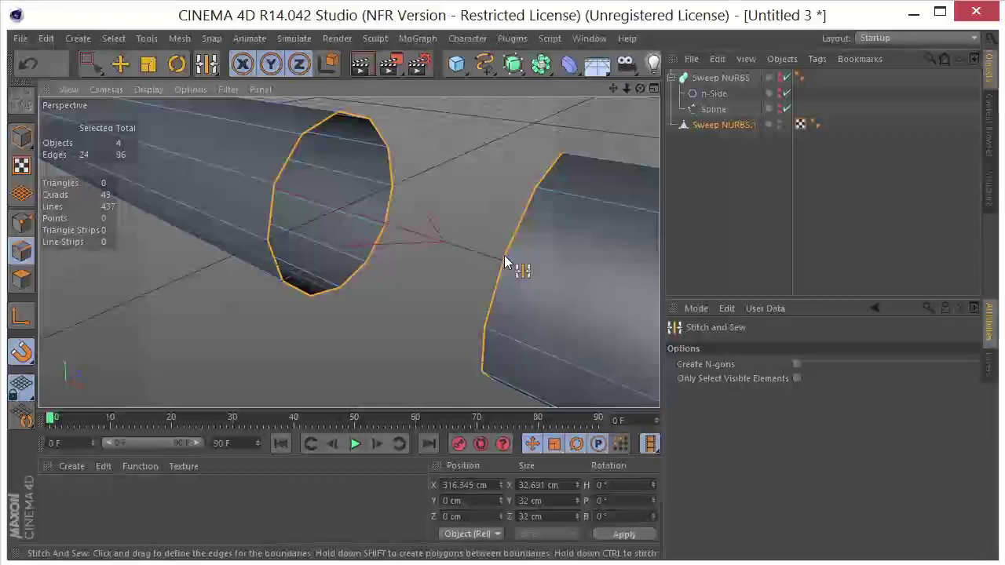
pyautogui.moveTo(504, 255); pyautogui.dragTo(283, 185)
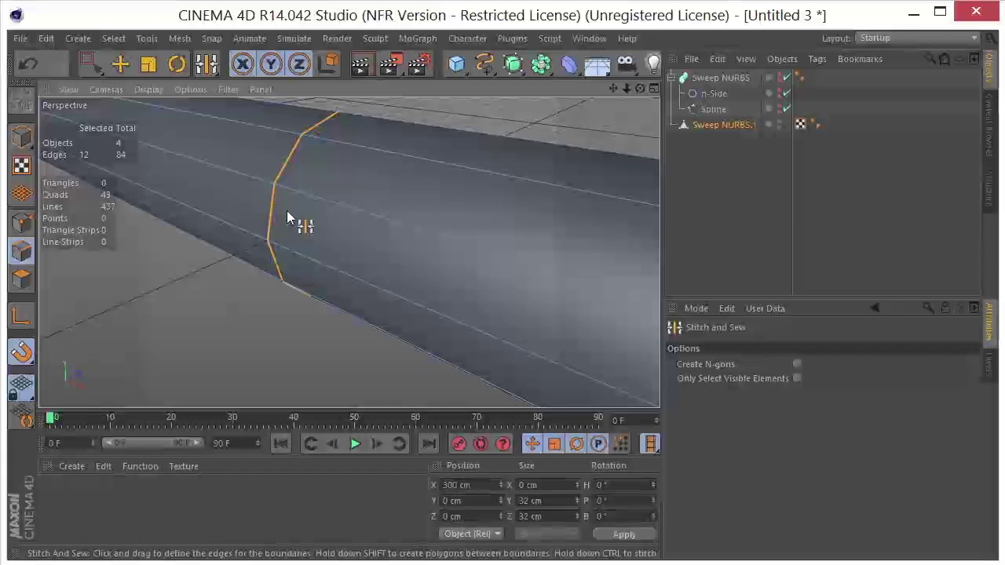
pyautogui.press('Delete')
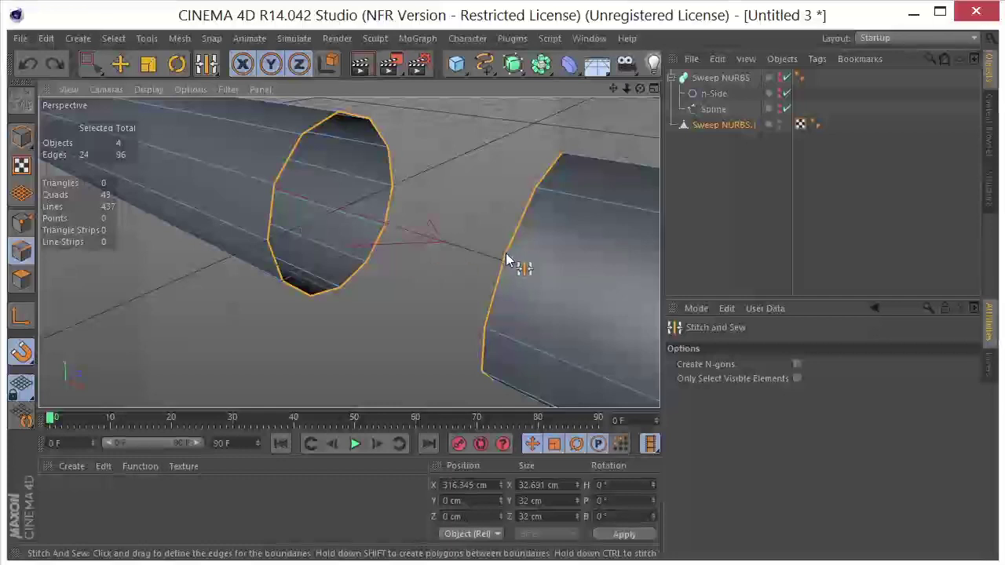
# Step: Try filling the gap between the two edge loops with new polygons using Stitch and Sew, and undo it
pyautogui.moveTo(505, 253); pyautogui.dragTo(283, 194)
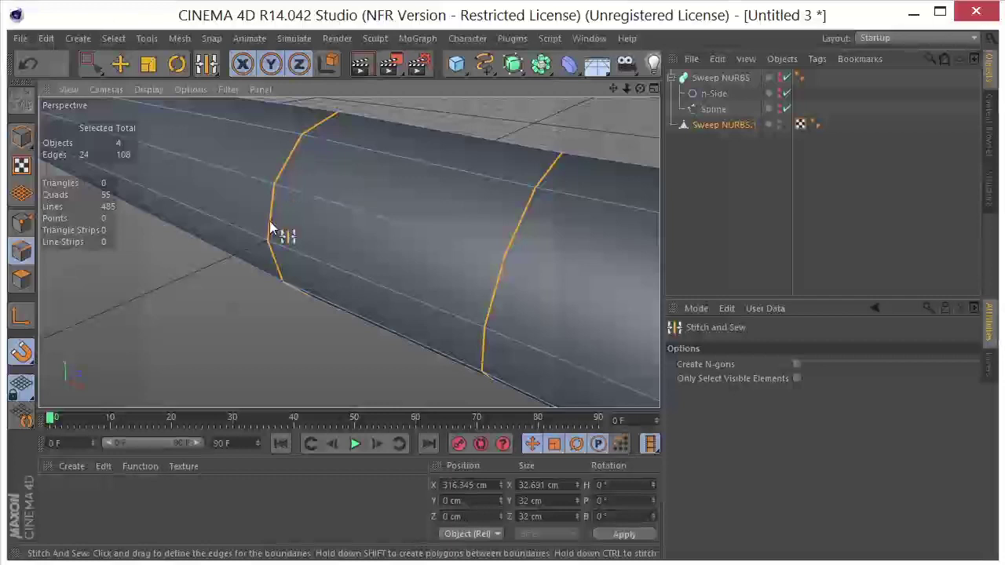
pyautogui.hotkey('ctrl', 'z')
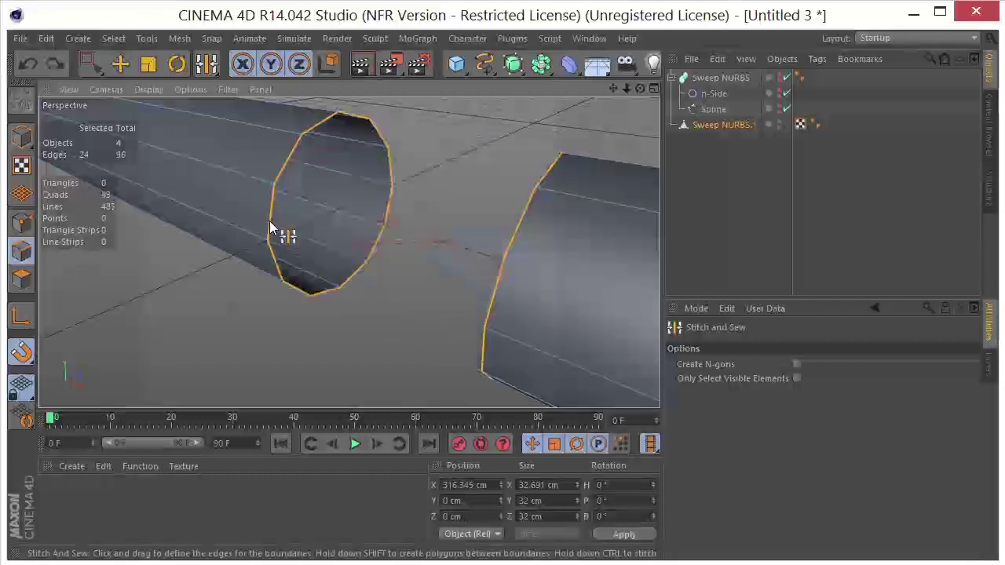
# Step: Join the pipe's and cylinder's edge loops midway across the gap with Stitch and Sew
pyautogui.moveTo(270, 228); pyautogui.dragTo(284, 199)
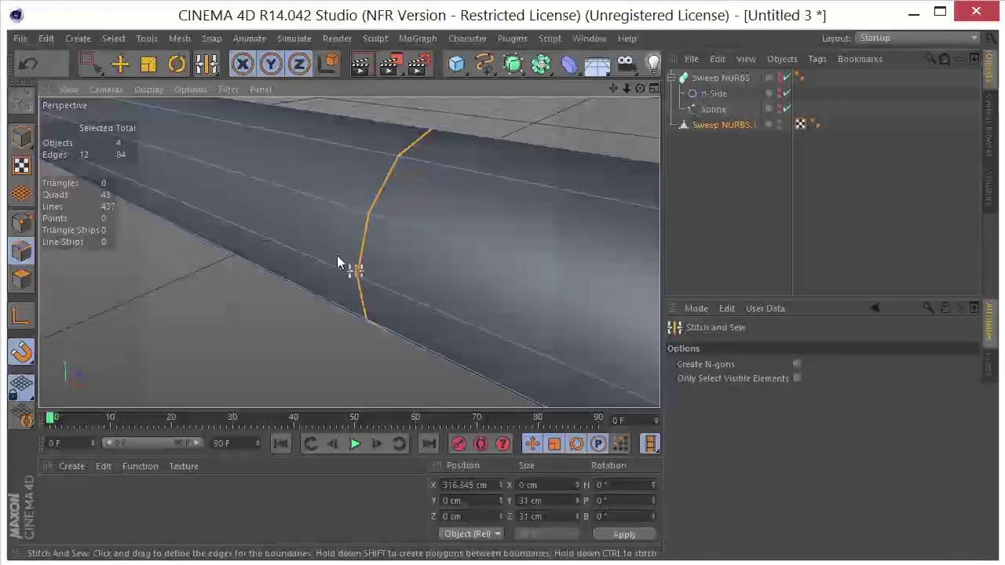
pyautogui.scroll(-3, 381, 209)
pyautogui.scroll(-4, 382, 209)
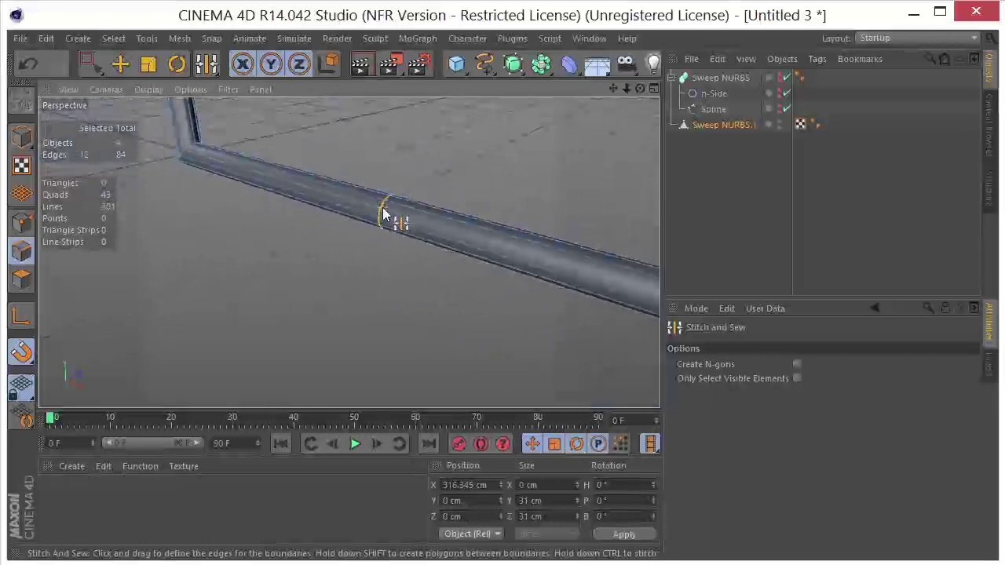
pyautogui.moveTo(616, 90); pyautogui.dragTo(616, 90)
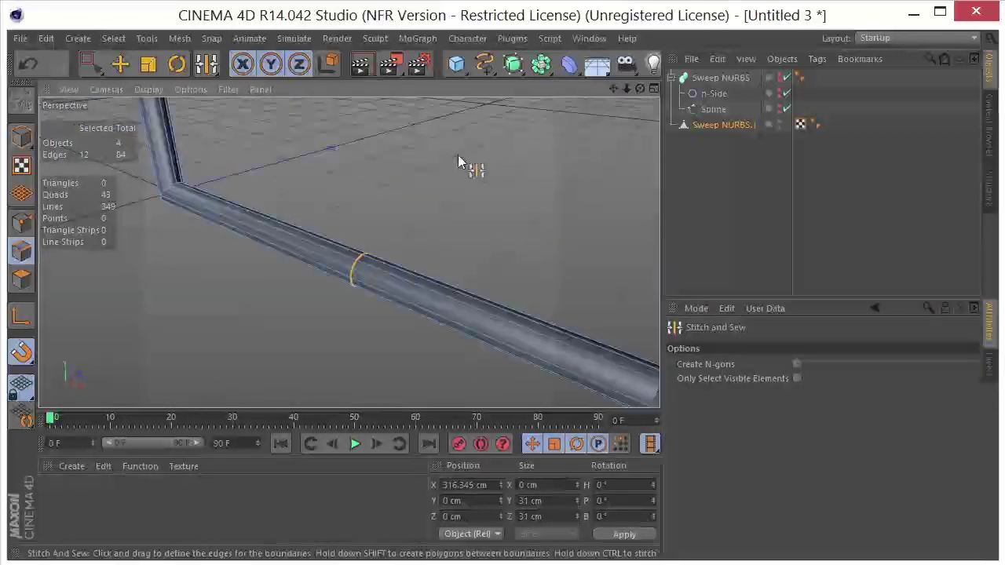
pyautogui.keyDown('alt'); pyautogui.moveTo(458, 154); pyautogui.dragTo(484, 127); pyautogui.keyUp('alt')
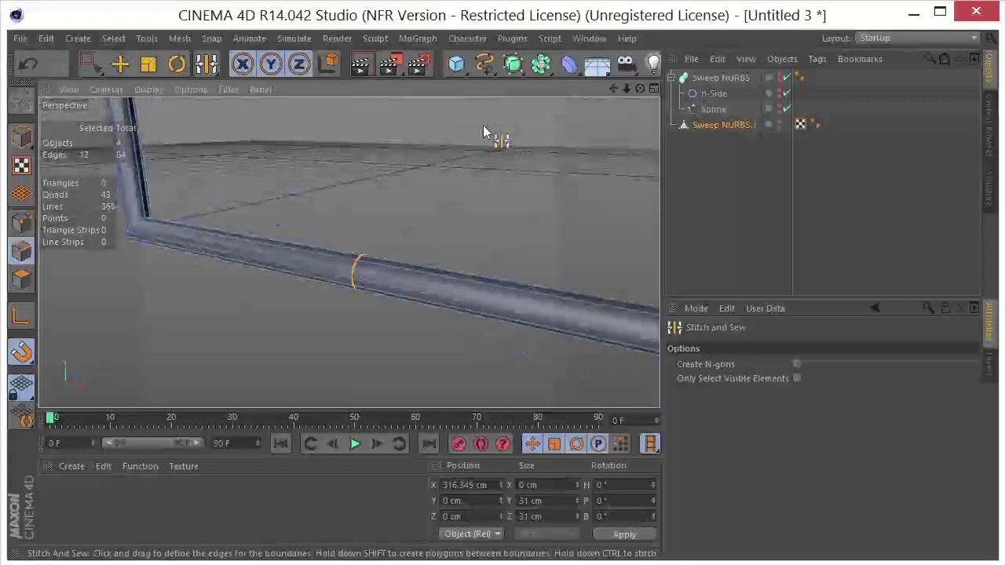